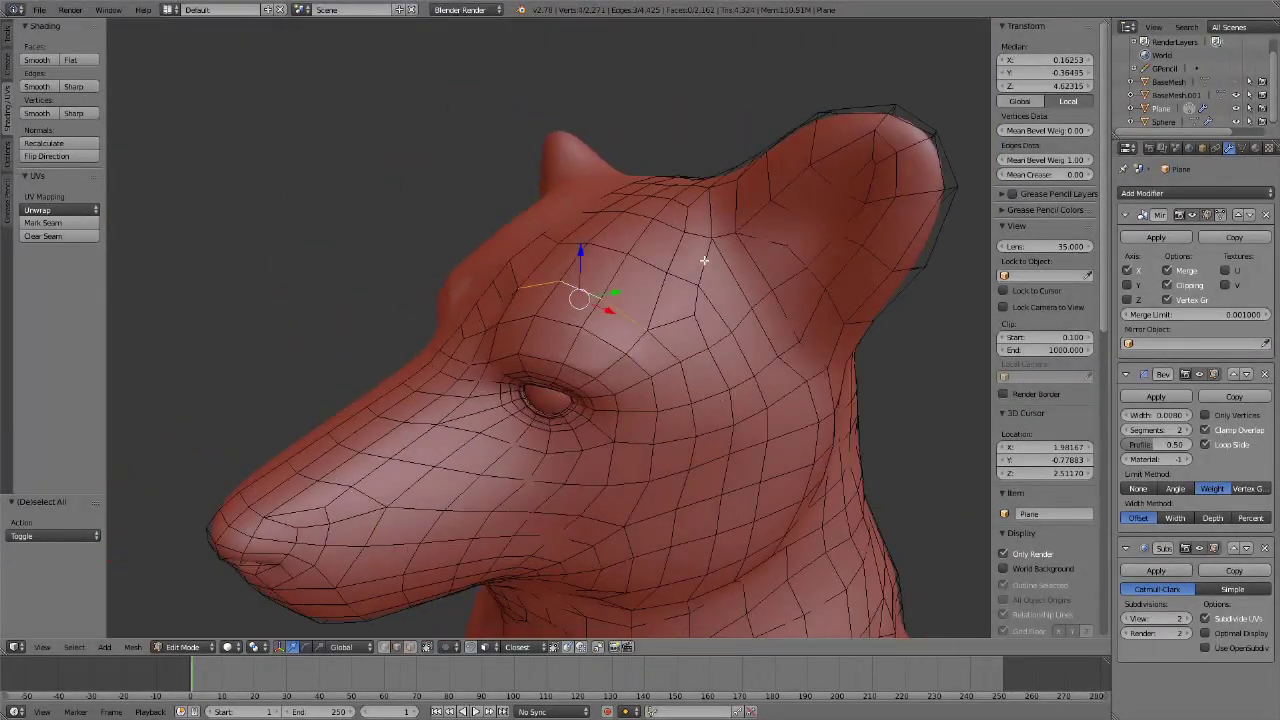
# Orbit to a frontal view and preview the bevel-weighted brow ridges in Object Mode
pyautogui.moveTo(660, 340); pyautogui.dragTo(642, 323, button='middle')
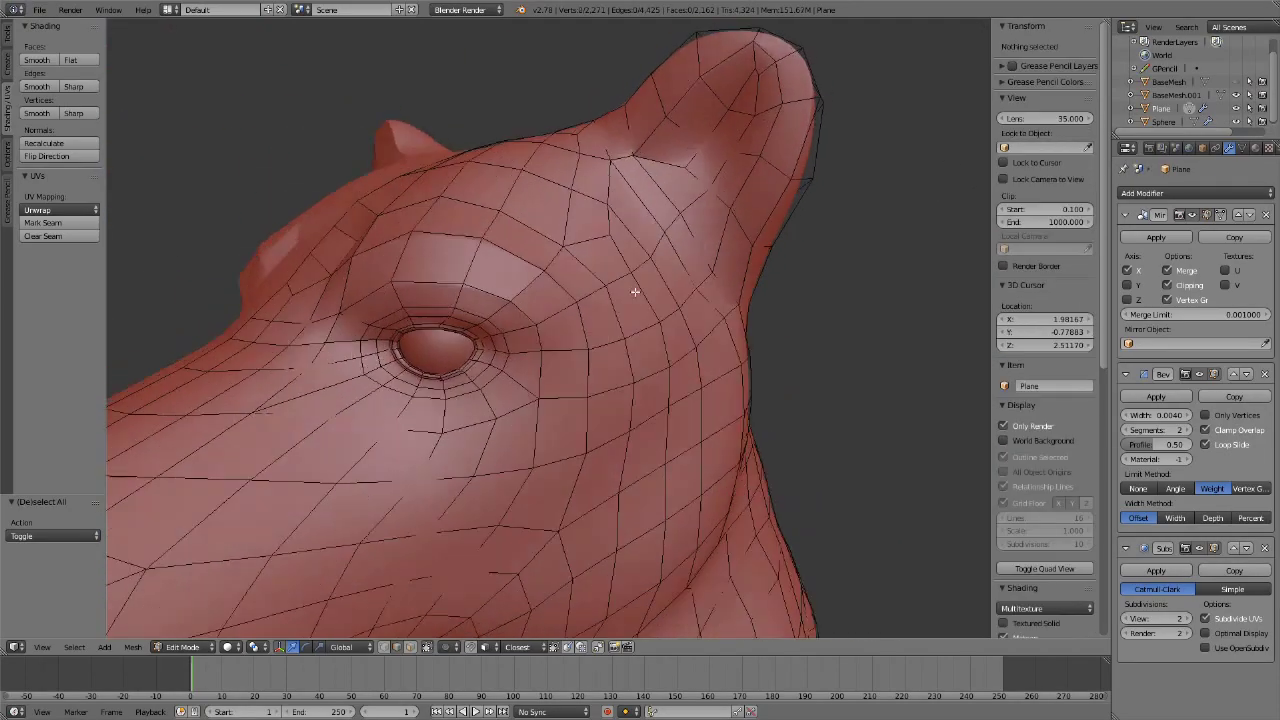
pyautogui.press('Tab')
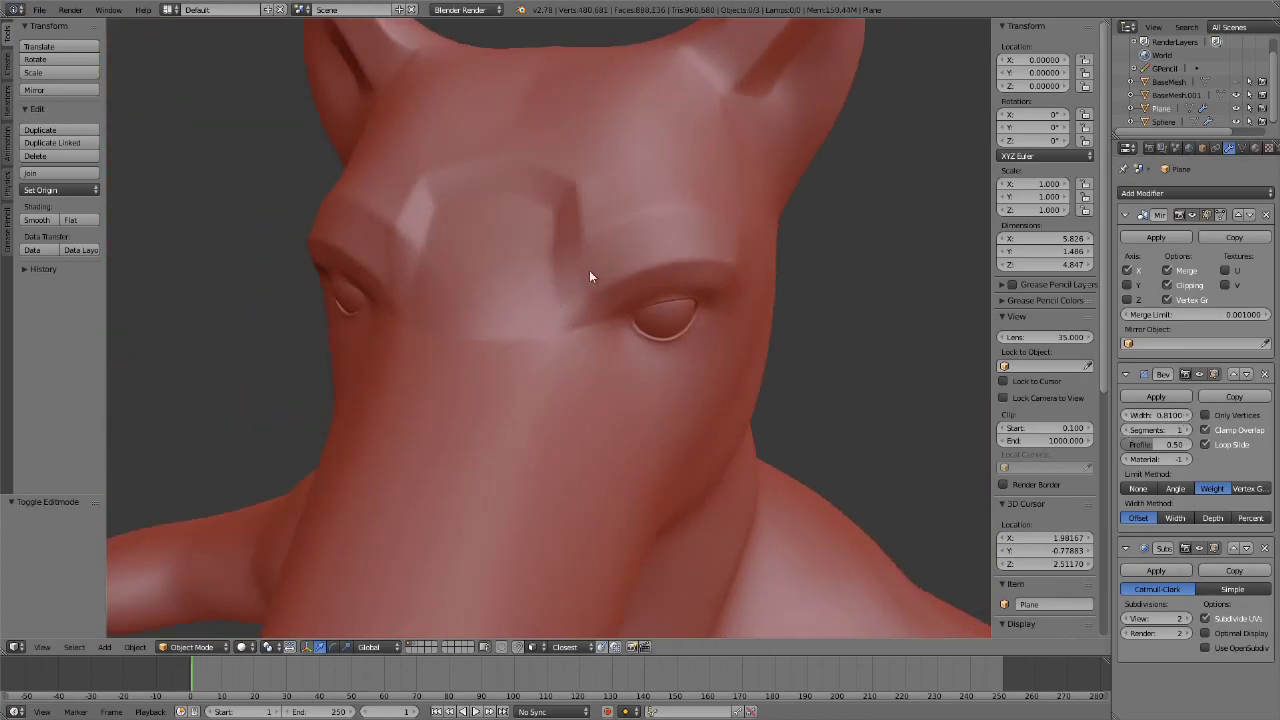
# Clear the selection, pick a brow edge and preview the smoothed head
pyautogui.press('Tab')
pyautogui.moveTo(690, 228); pyautogui.dragTo(600, 240, button='middle')
pyautogui.press('a')
pyautogui.rightClick(534, 271)
pyautogui.moveTo(534, 271)
pyautogui.mouseDown(button='middle')
pyautogui.moveTo(771, 223)
pyautogui.moveTo(644, 279)
pyautogui.mouseUp(button='middle')
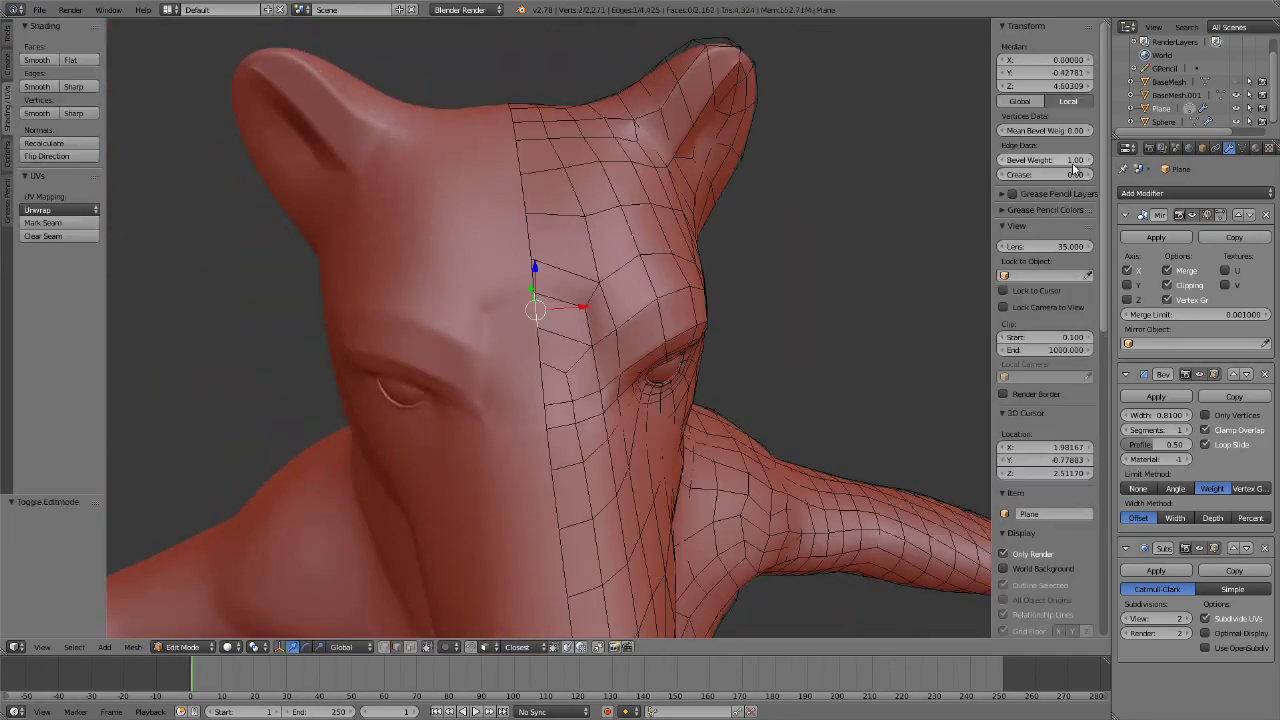
pyautogui.press('Tab')
# Shift the brow edge loop along Z and select a single edge near the brow
pyautogui.press('Tab')
pyautogui.keyDown('alt'); pyautogui.rightClick(578, 300); pyautogui.keyUp('alt')
pyautogui.press('g')
pyautogui.press('z')
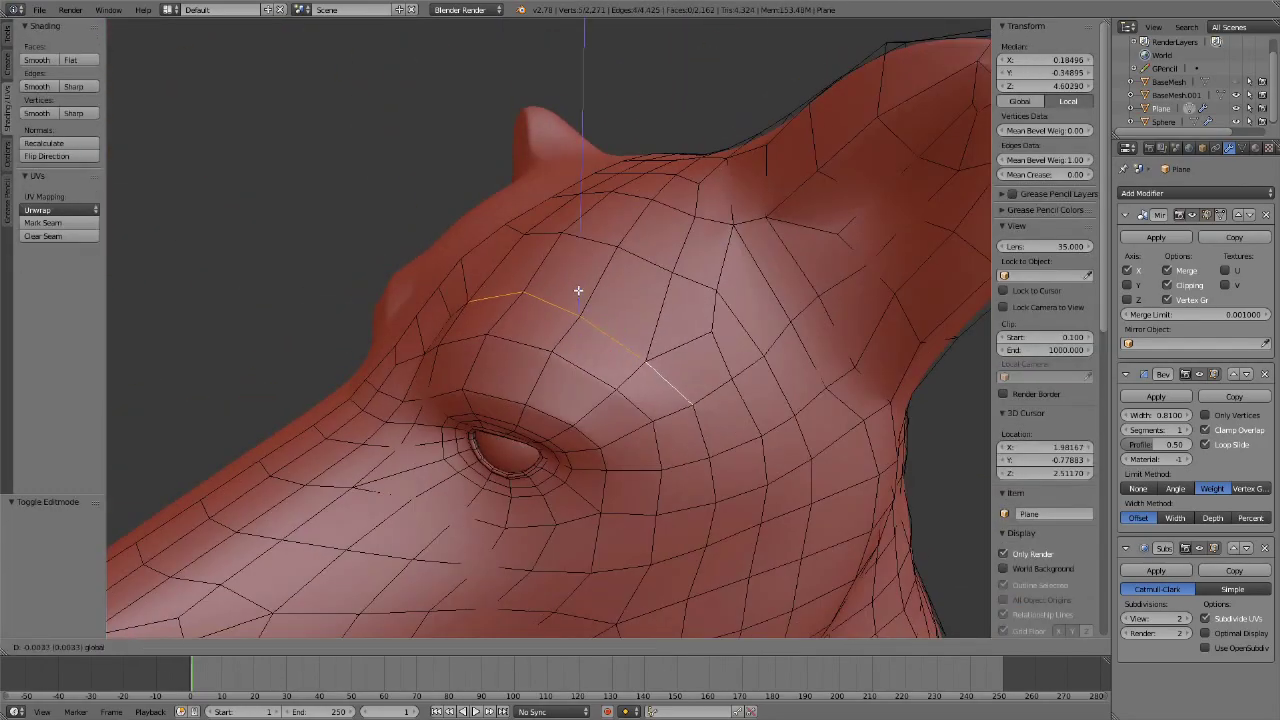
pyautogui.click(578, 290)
pyautogui.moveTo(578, 290)
pyautogui.mouseDown(button='middle')
pyautogui.moveTo(542, 395)
pyautogui.moveTo(600, 330)
pyautogui.moveTo(560, 300)
pyautogui.moveTo(659, 272)
pyautogui.moveTo(680, 343)
pyautogui.moveTo(609, 280)
pyautogui.moveTo(594, 229)
pyautogui.moveTo(634, 297)
pyautogui.moveTo(620, 343)
pyautogui.moveTo(757, 286)
pyautogui.moveTo(509, 378)
pyautogui.mouseUp(button='middle')
pyautogui.rightClick(542, 395)
pyautogui.press('Tab')
pyautogui.press('Tab')
pyautogui.press('Tab')
# Select geometry beside the eye and along the snout toward the nostril, previewing the smoothed result
pyautogui.press('Tab')
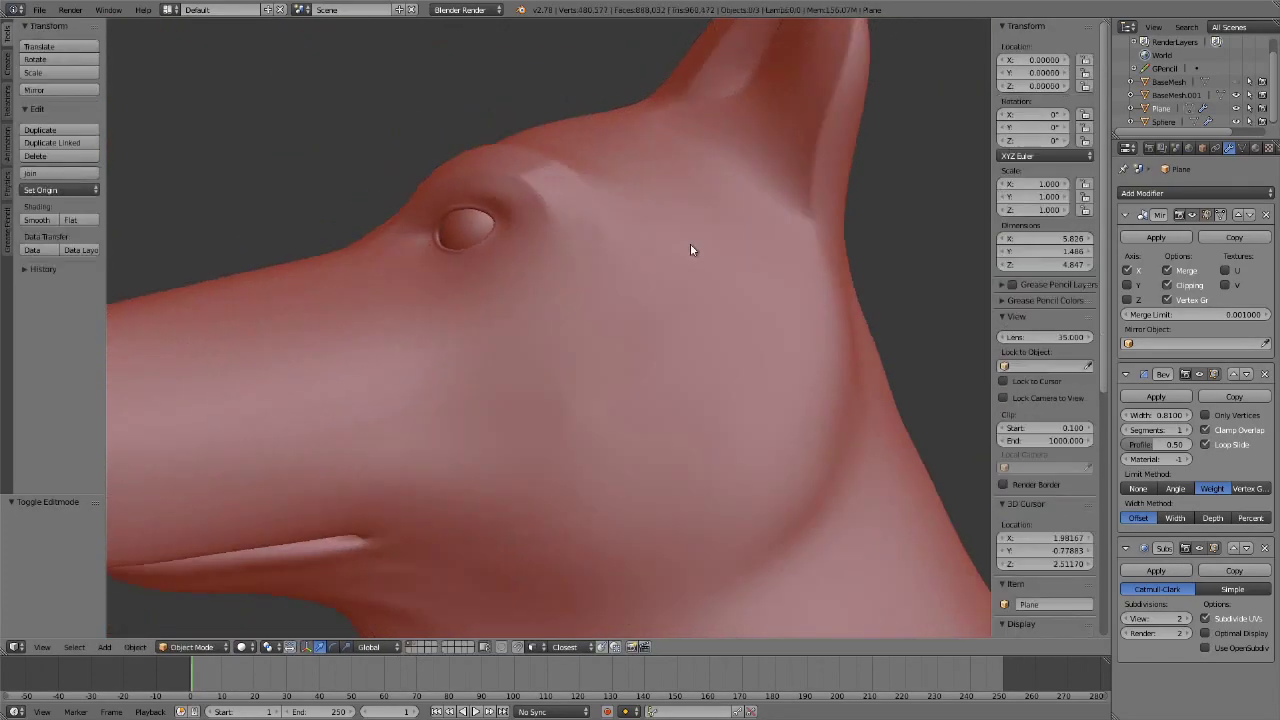
pyautogui.rightClick(591, 354)
pyautogui.moveTo(591, 354)
pyautogui.mouseDown(button='middle')
pyautogui.moveTo(654, 334)
pyautogui.moveTo(513, 376)
pyautogui.moveTo(671, 360)
pyautogui.moveTo(617, 336)
pyautogui.mouseUp(button='middle')
pyautogui.press('Tab')
pyautogui.moveTo(600, 380)
pyautogui.mouseDown(button='middle')
pyautogui.moveTo(749, 406)
pyautogui.moveTo(531, 297)
pyautogui.moveTo(852, 188)
pyautogui.mouseUp(button='middle')
pyautogui.press('Tab')
pyautogui.press('Tab')
pyautogui.moveTo(739, 294)
pyautogui.mouseDown(button='middle')
pyautogui.moveTo(709, 205)
pyautogui.moveTo(582, 289)
pyautogui.mouseUp(button='middle')
pyautogui.press('Tab')
pyautogui.press('Tab')
# Select the edge loops along the snout and around the nostril, then preview the face
pyautogui.moveTo(613, 377); pyautogui.dragTo(527, 206, button='middle')
pyautogui.keyDown('alt'); pyautogui.keyDown('shift'); pyautogui.click(527, 206); pyautogui.keyUp('shift'); pyautogui.keyUp('alt')
pyautogui.moveTo(700, 300)
pyautogui.mouseDown(button='middle')
pyautogui.moveTo(650, 240)
pyautogui.moveTo(612, 219)
pyautogui.mouseUp(button='middle')
pyautogui.keyDown('alt'); pyautogui.click(612, 219); pyautogui.keyUp('alt')
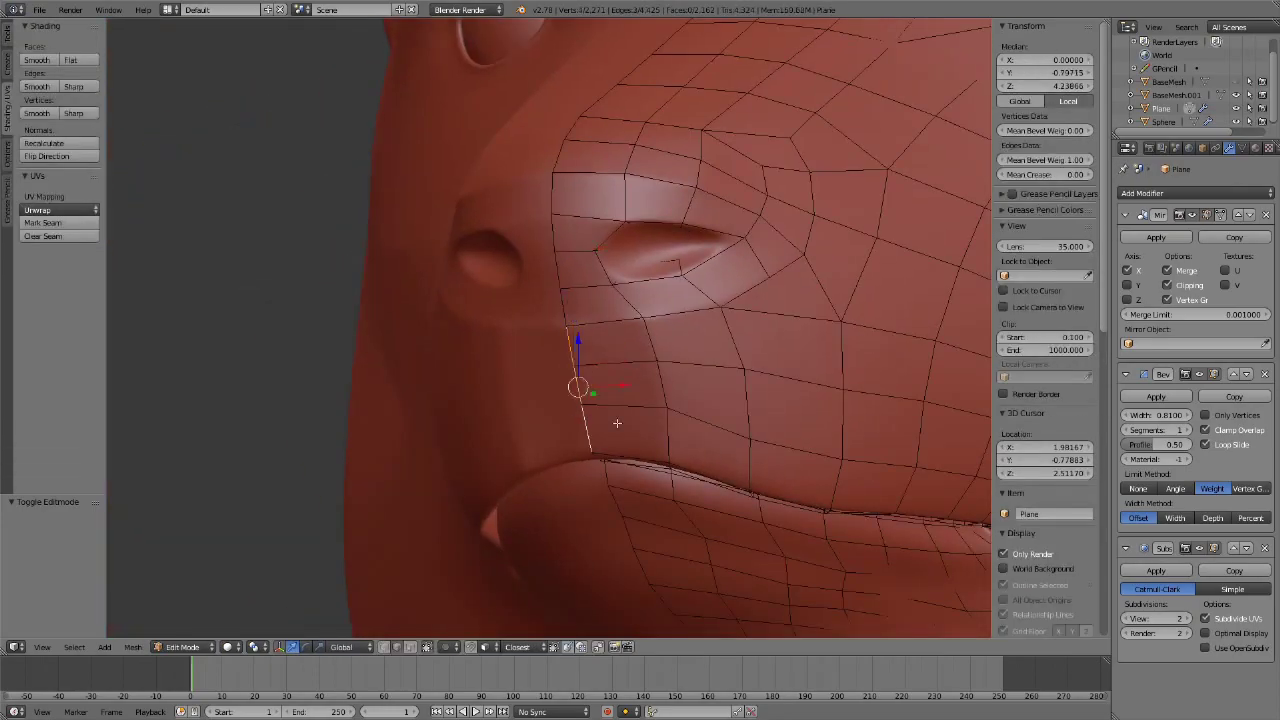
pyautogui.moveTo(618, 267)
pyautogui.mouseDown(button='middle')
pyautogui.moveTo(563, 314)
pyautogui.moveTo(700, 268)
pyautogui.moveTo(534, 277)
pyautogui.moveTo(549, 306)
pyautogui.moveTo(629, 280)
pyautogui.mouseUp(button='middle')
pyautogui.keyDown('shift'); pyautogui.click(563, 314); pyautogui.keyUp('shift')
pyautogui.press('Tab')
pyautogui.press('Tab')
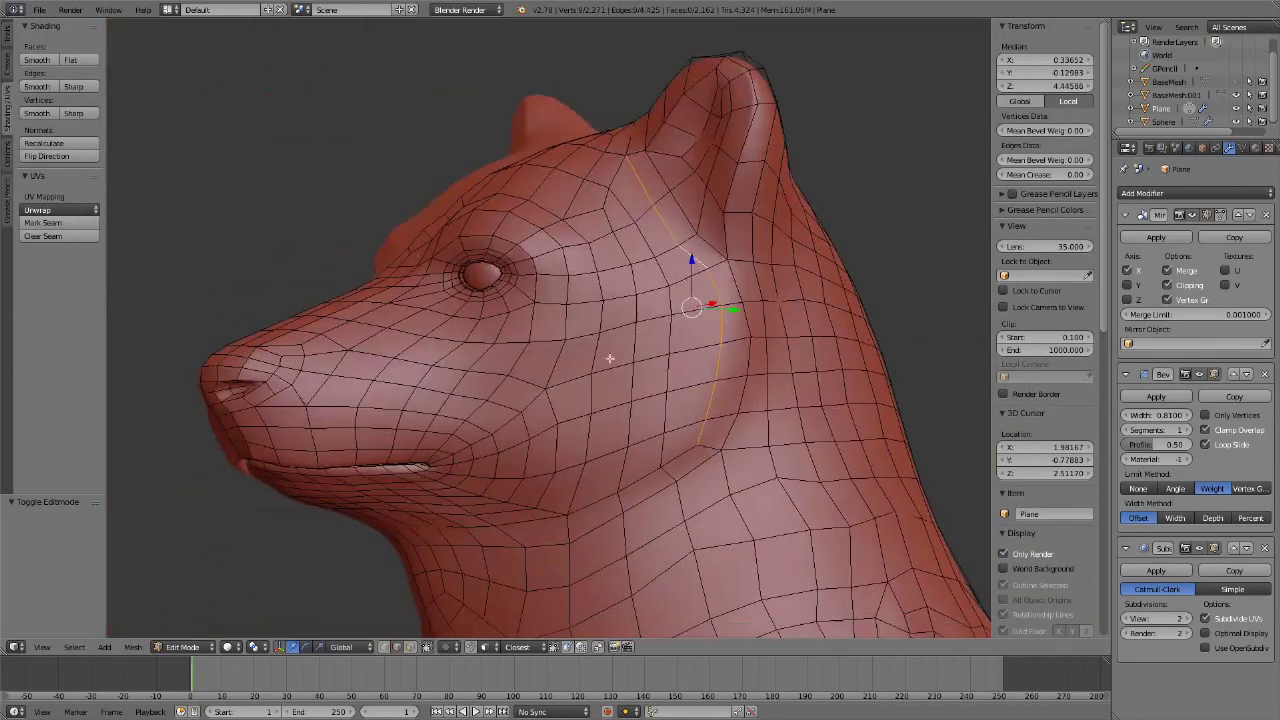
# Add cheek edges near the ear and give the mouth-corner edges a 1.00 bevel weight
pyautogui.press('Tab')
pyautogui.press('Tab')
pyautogui.moveTo(713, 259)
pyautogui.mouseDown(button='middle')
pyautogui.moveTo(652, 232)
pyautogui.moveTo(786, 303)
pyautogui.moveTo(793, 288)
pyautogui.moveTo(616, 294)
pyautogui.moveTo(797, 240)
pyautogui.moveTo(495, 232)
pyautogui.moveTo(528, 331)
pyautogui.moveTo(443, 311)
pyautogui.mouseUp(button='middle')
pyautogui.press('Tab')
pyautogui.press('Tab')
pyautogui.press('Tab')
pyautogui.keyDown('shift'); pyautogui.rightClick(528, 331); pyautogui.keyUp('shift')
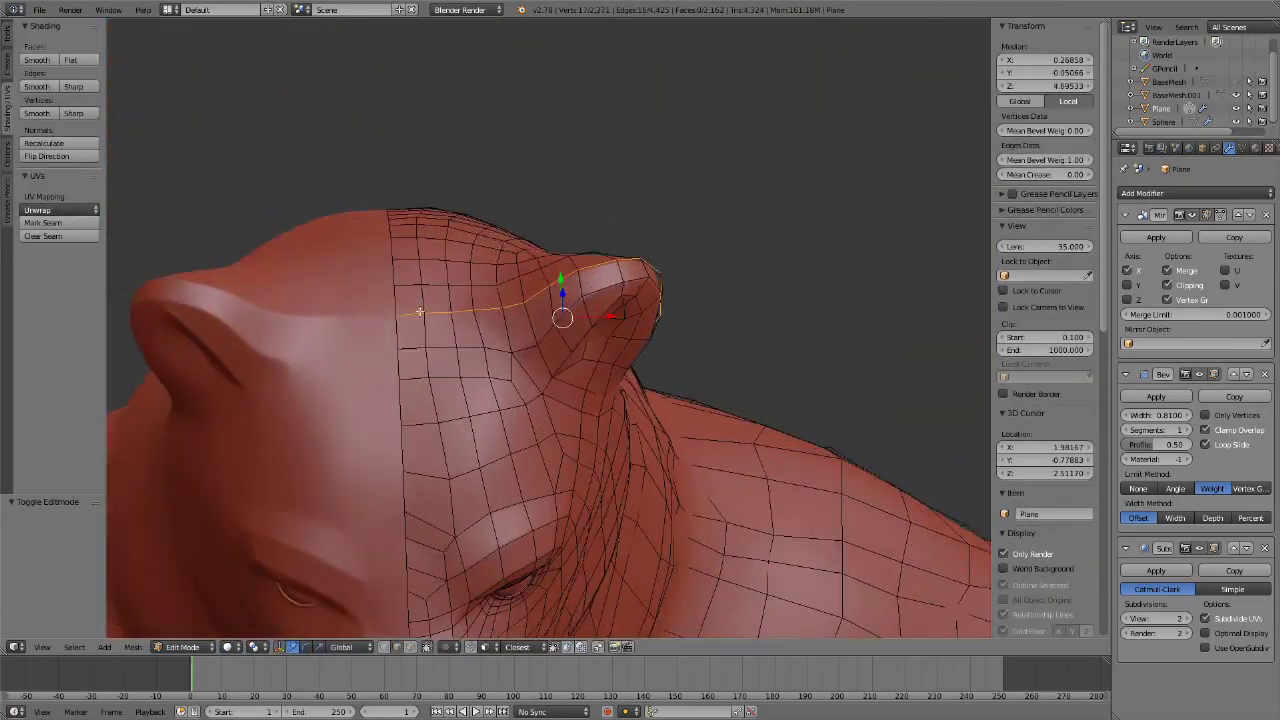
pyautogui.moveTo(651, 292)
pyautogui.mouseDown(button='middle')
pyautogui.moveTo(449, 206)
pyautogui.moveTo(551, 300)
pyautogui.moveTo(486, 338)
pyautogui.moveTo(694, 220)
pyautogui.mouseUp(button='middle')
pyautogui.press('Tab')
pyautogui.scroll(3, 694, 220)
pyautogui.moveTo(1045, 160); pyautogui.dragTo(1072, 168)
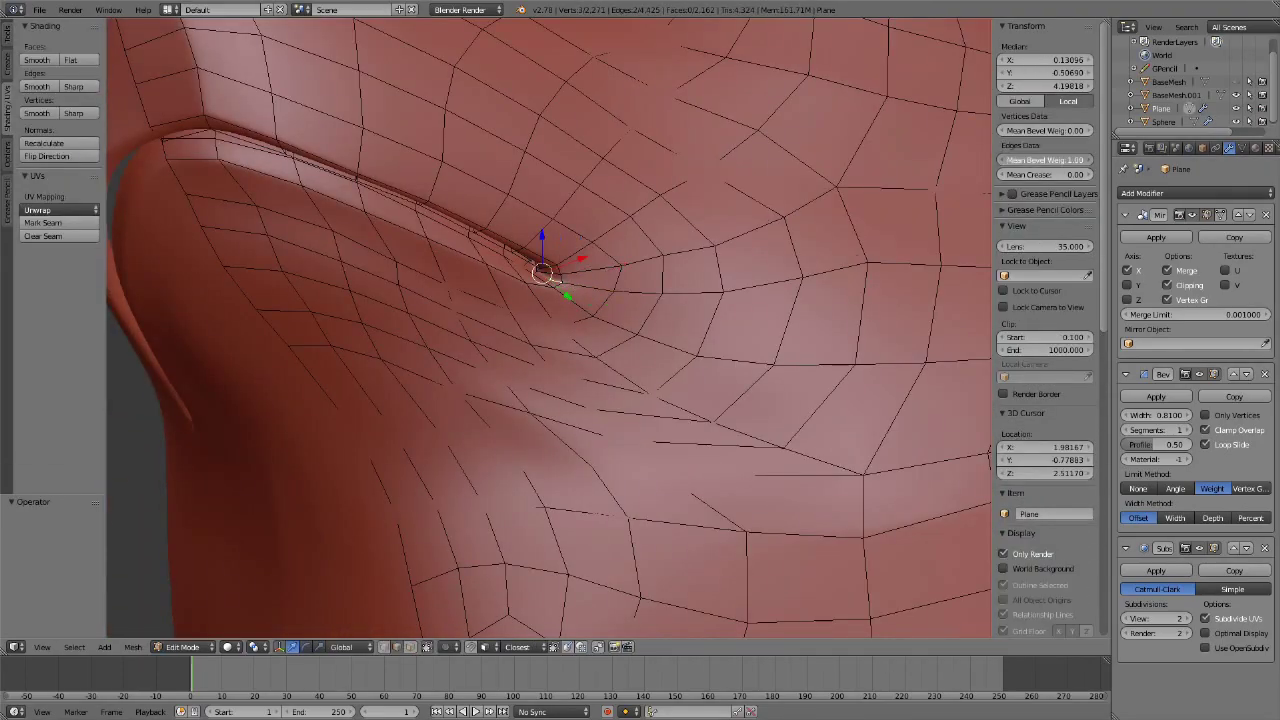
# Lower a vertex on top of the head about 0.007 along Z
pyautogui.press('a')
pyautogui.scroll(-3, 650, 288)
pyautogui.moveTo(600, 300)
pyautogui.mouseDown(button='middle')
pyautogui.moveTo(650, 288)
pyautogui.moveTo(600, 250)
pyautogui.moveTo(620, 200)
pyautogui.mouseUp(button='middle')
pyautogui.scroll(3, 600, 250)
pyautogui.rightClick(623, 251)
pyautogui.press('g')
pyautogui.press('z')
pyautogui.click(591, 209)
# Preview the smoothed head from the side
pyautogui.scroll(-3, 591, 209)
pyautogui.press('Tab')
pyautogui.scroll(-4, 647, 147)
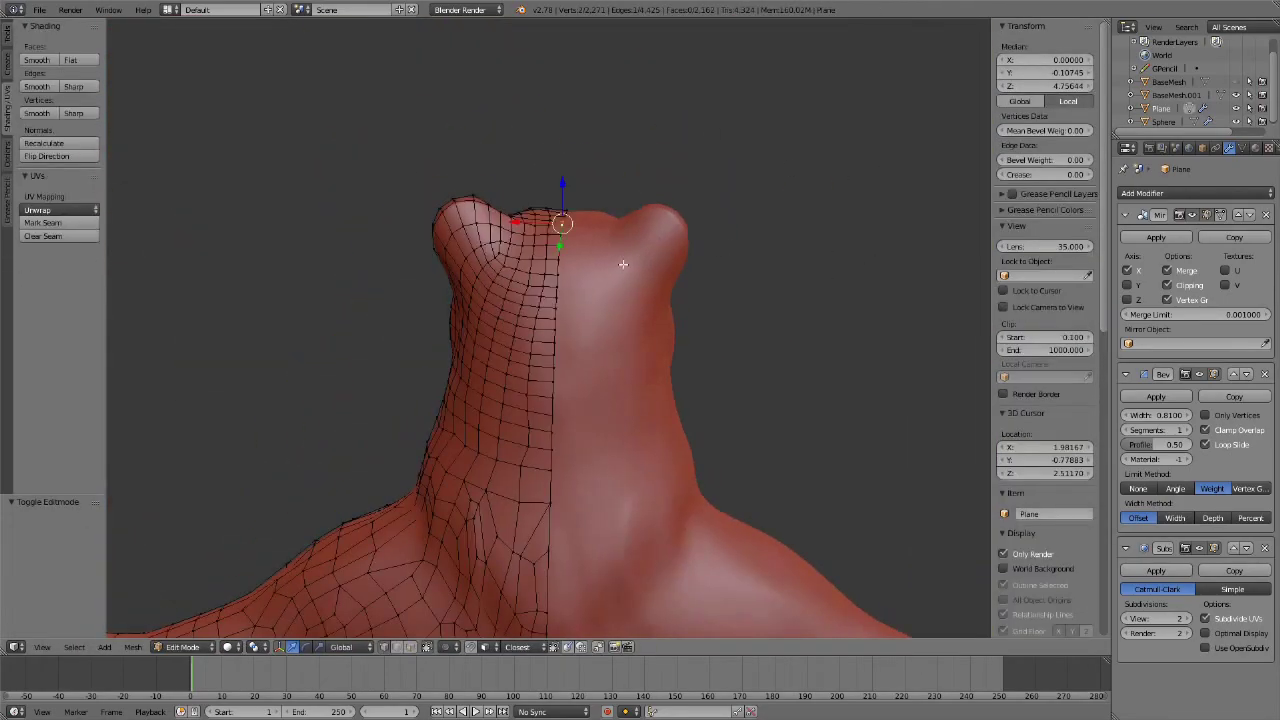
pyautogui.press('Tab')
pyautogui.moveTo(618, 260); pyautogui.dragTo(661, 180, button='middle')
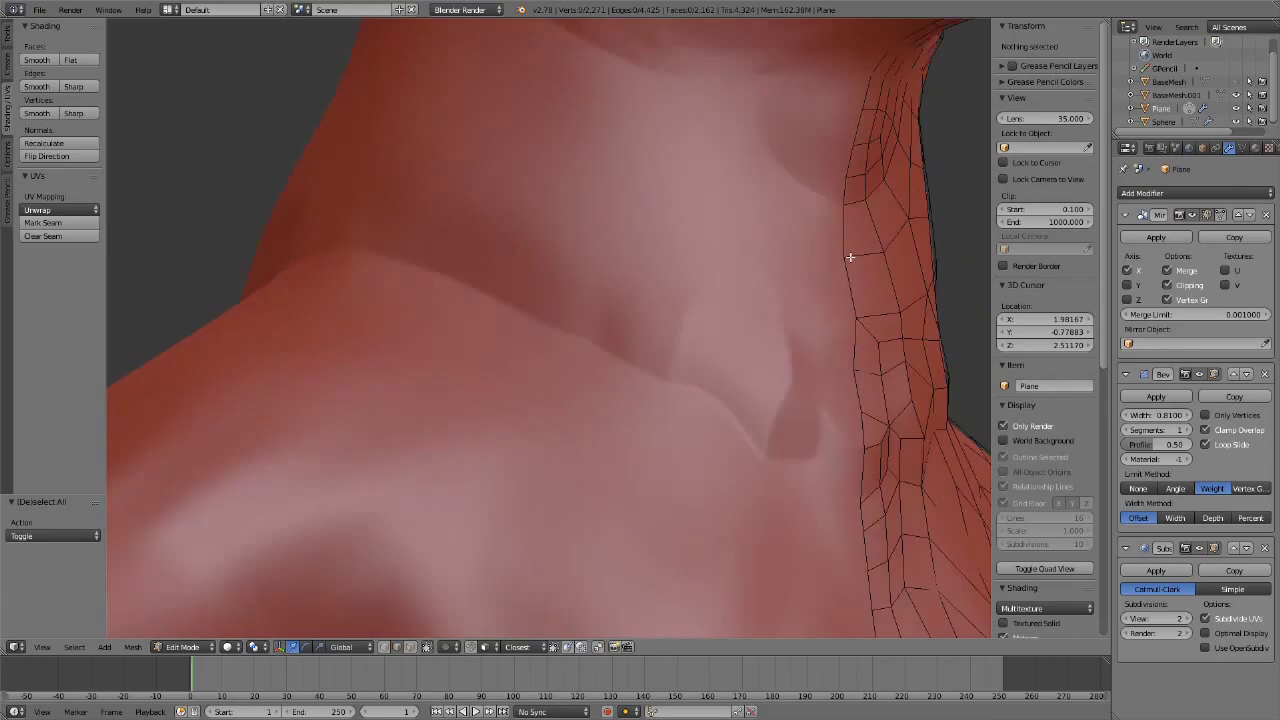
# Preview the vertical neck folds formed by edges weighted about 1.0 (latest 0.99)
pyautogui.press('a')
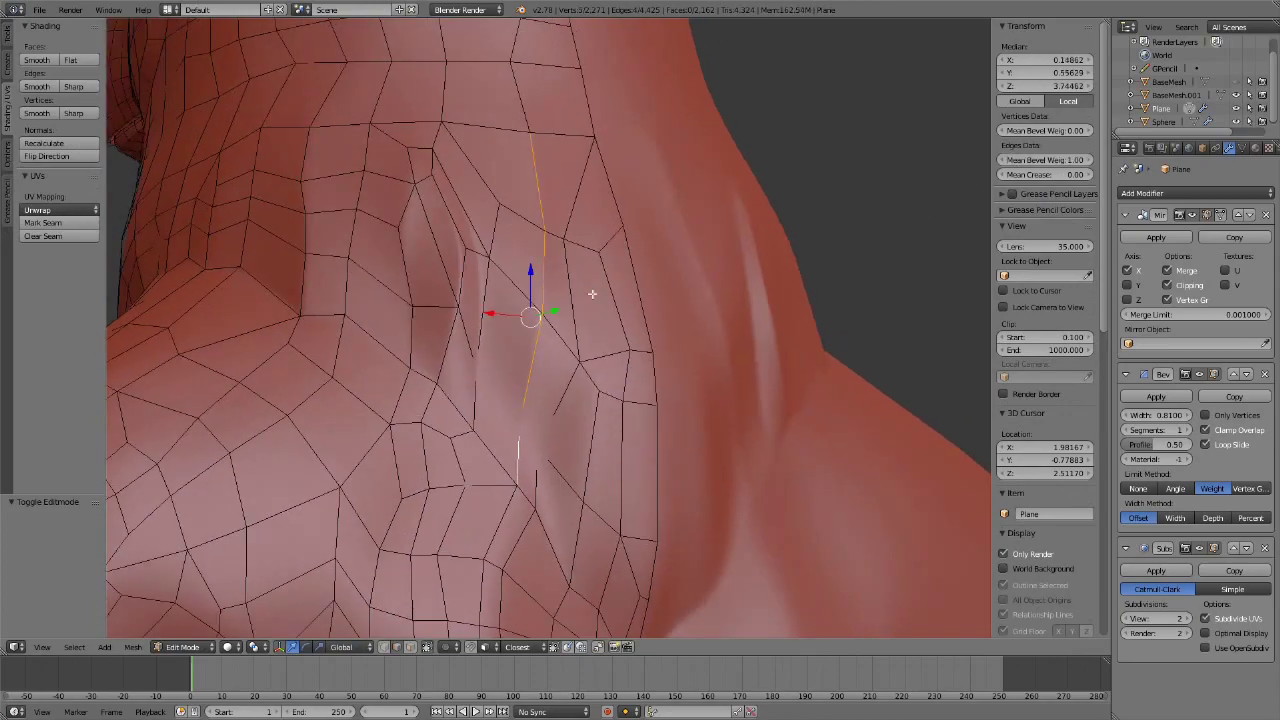
pyautogui.moveTo(592, 294); pyautogui.dragTo(546, 137, button='middle')
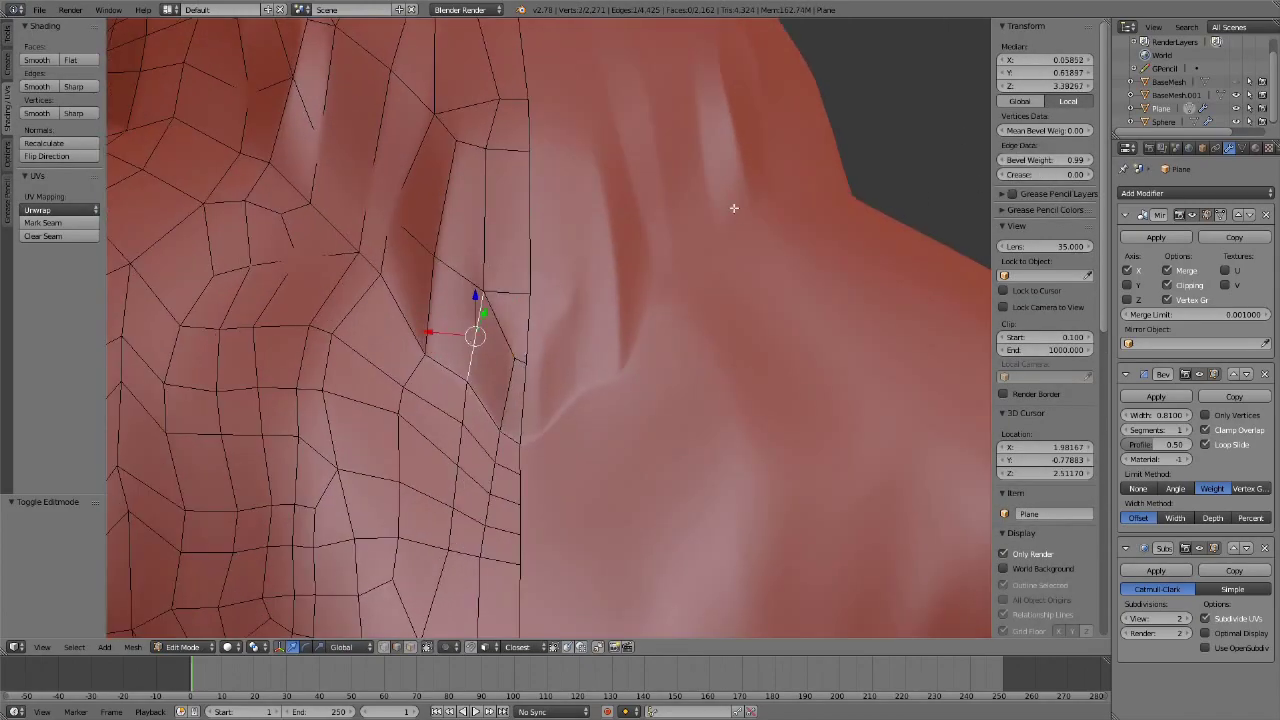
pyautogui.press('Tab')
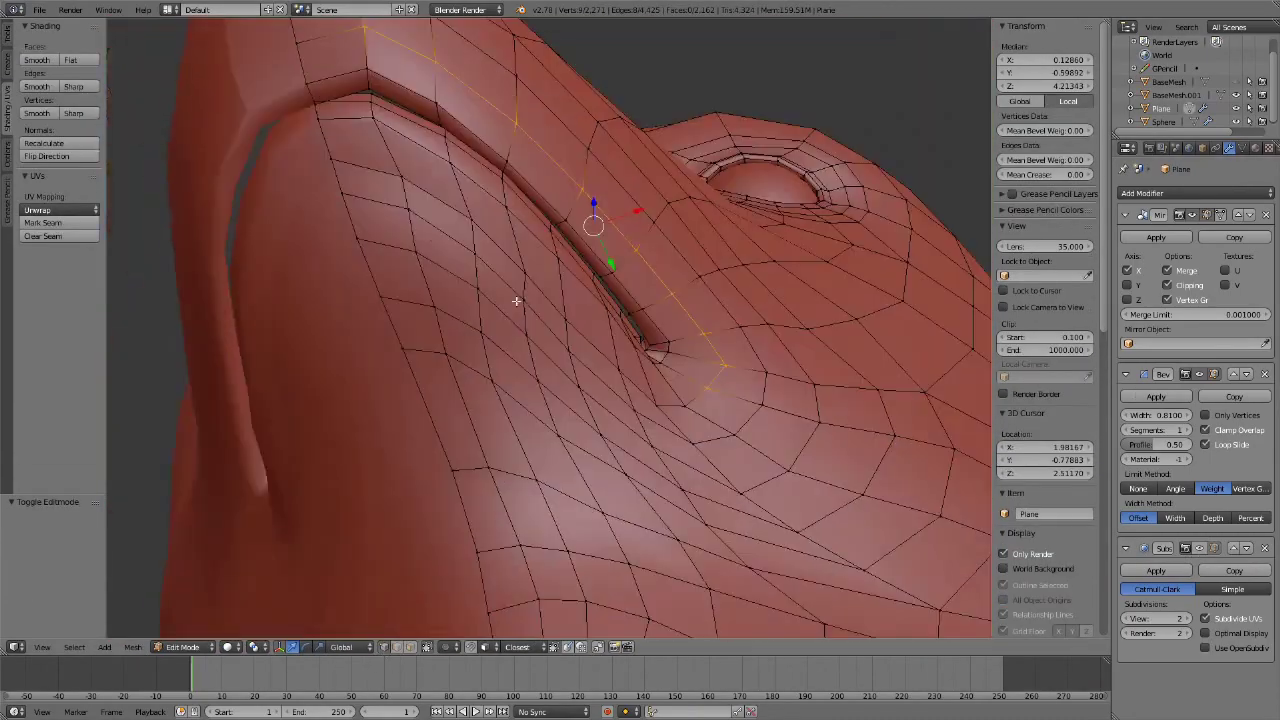
# View the weighted mouth edge loop and switch to Sculpt Mode to pick a brush
pyautogui.moveTo(516, 300); pyautogui.dragTo(616, 400, button='middle')
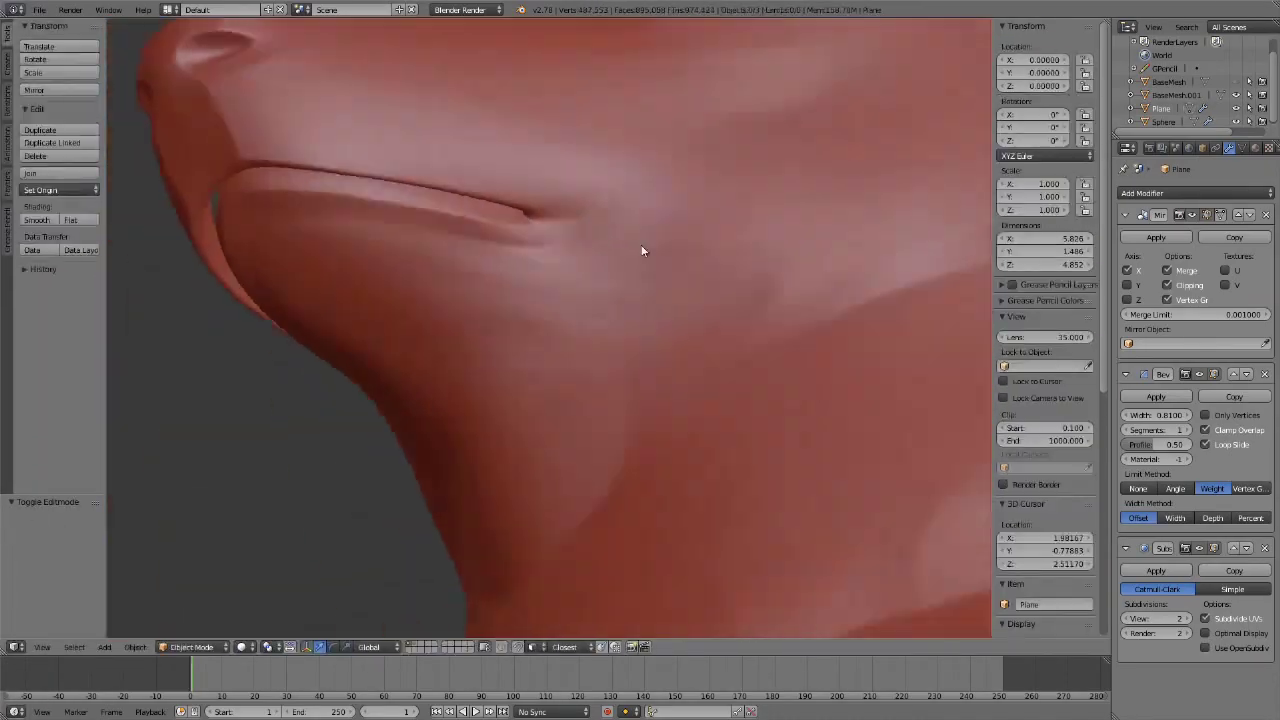
pyautogui.click(183, 647)
pyautogui.click(190, 594)
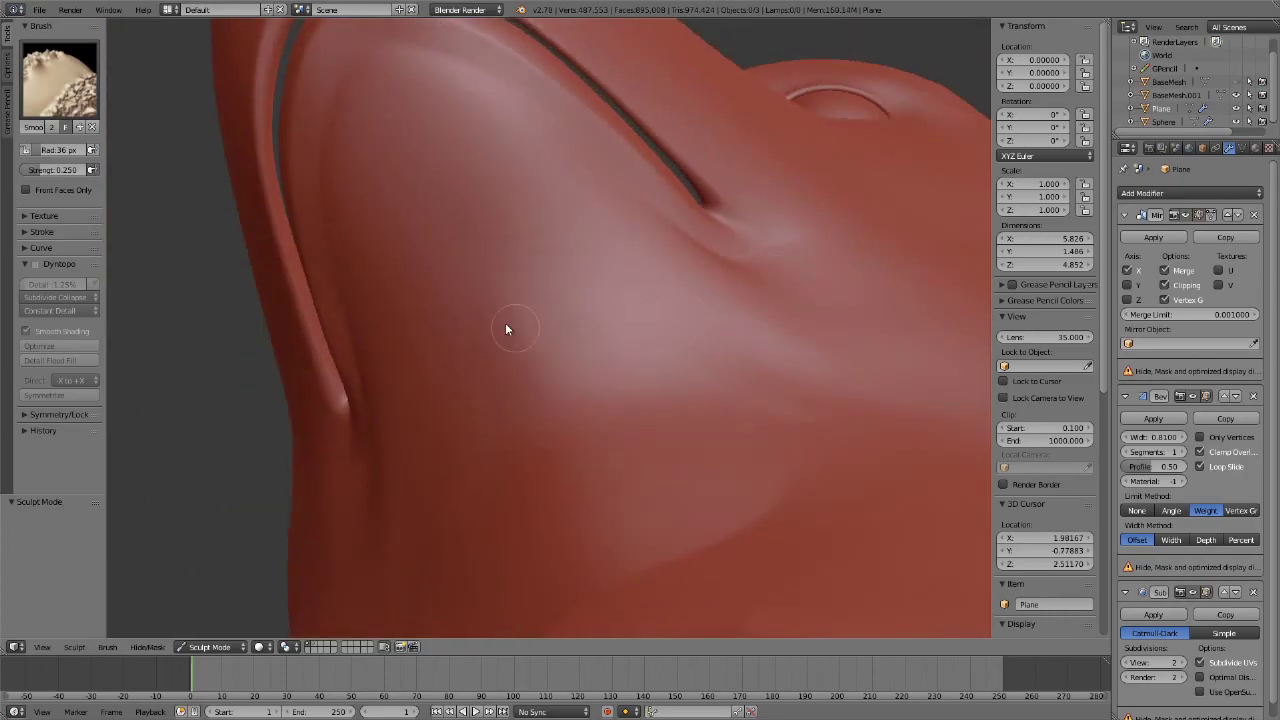
pyautogui.click(60, 80)
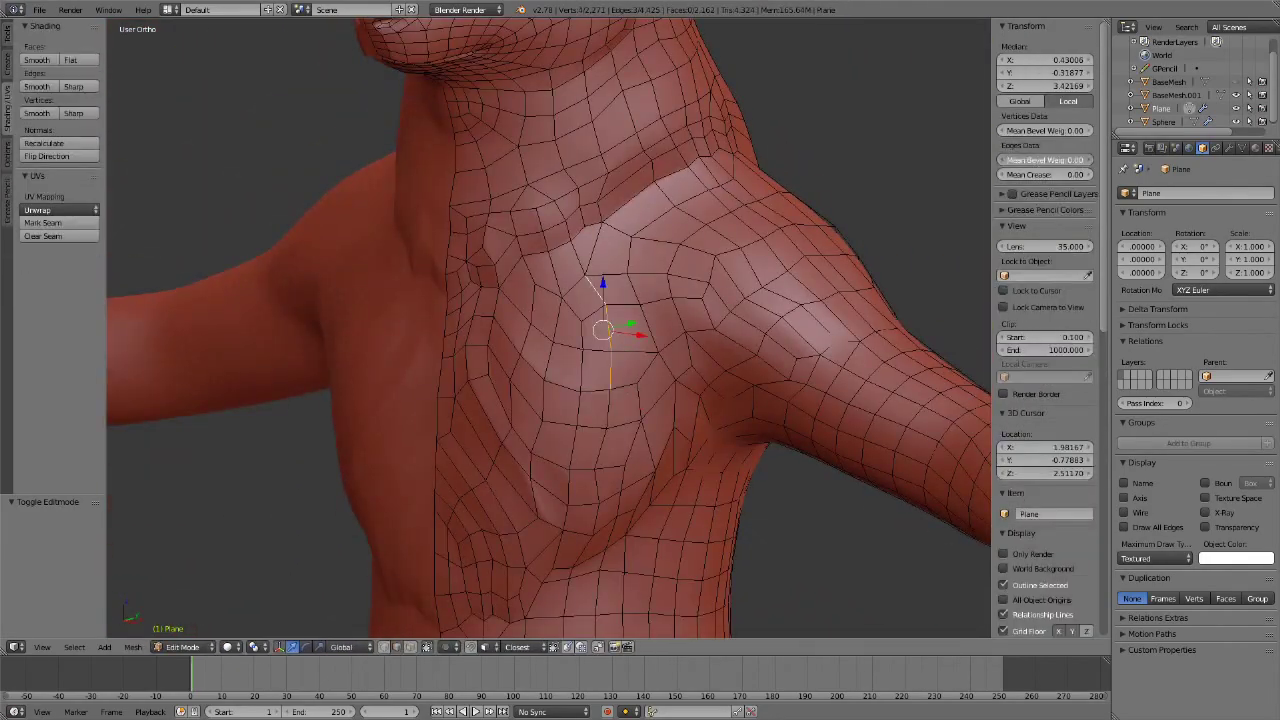
# Zoom in on the bear's chest to work on its folds
pyautogui.scroll(5, 537, 299)
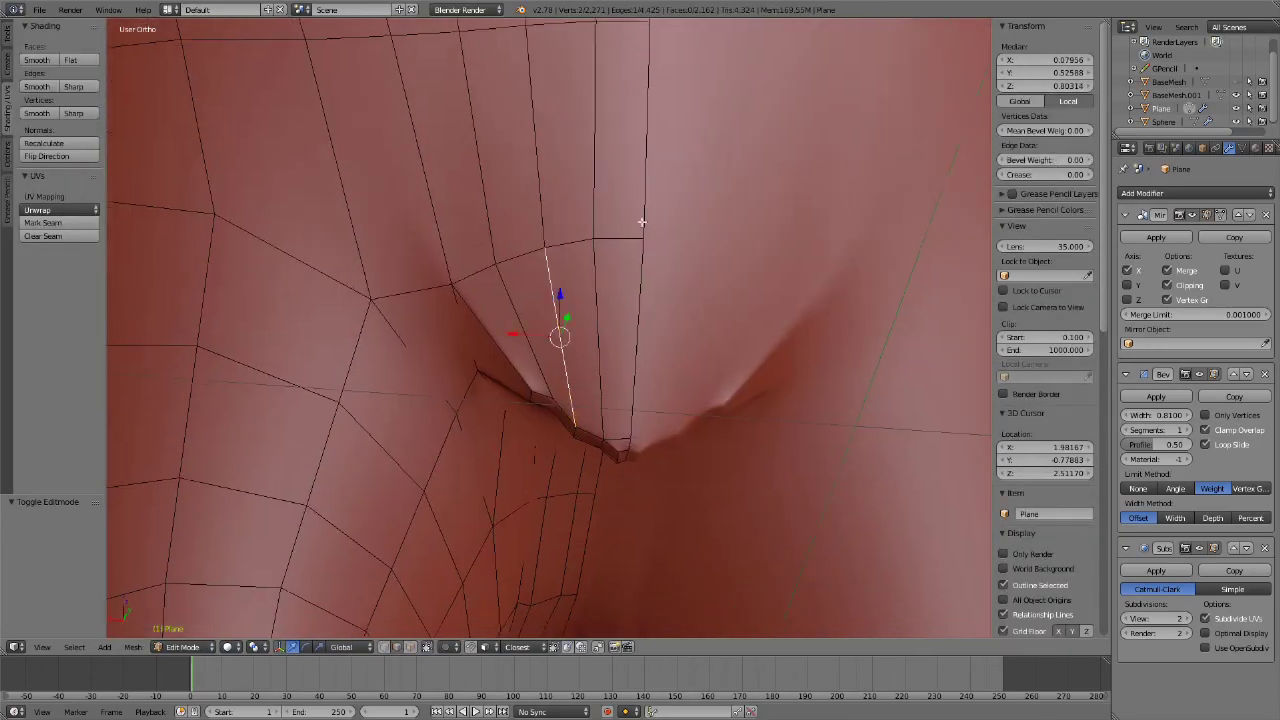
# Zoom out and clear the selection before picking the ear edge loop
pyautogui.scroll(-6, 611, 143)
pyautogui.press('a')
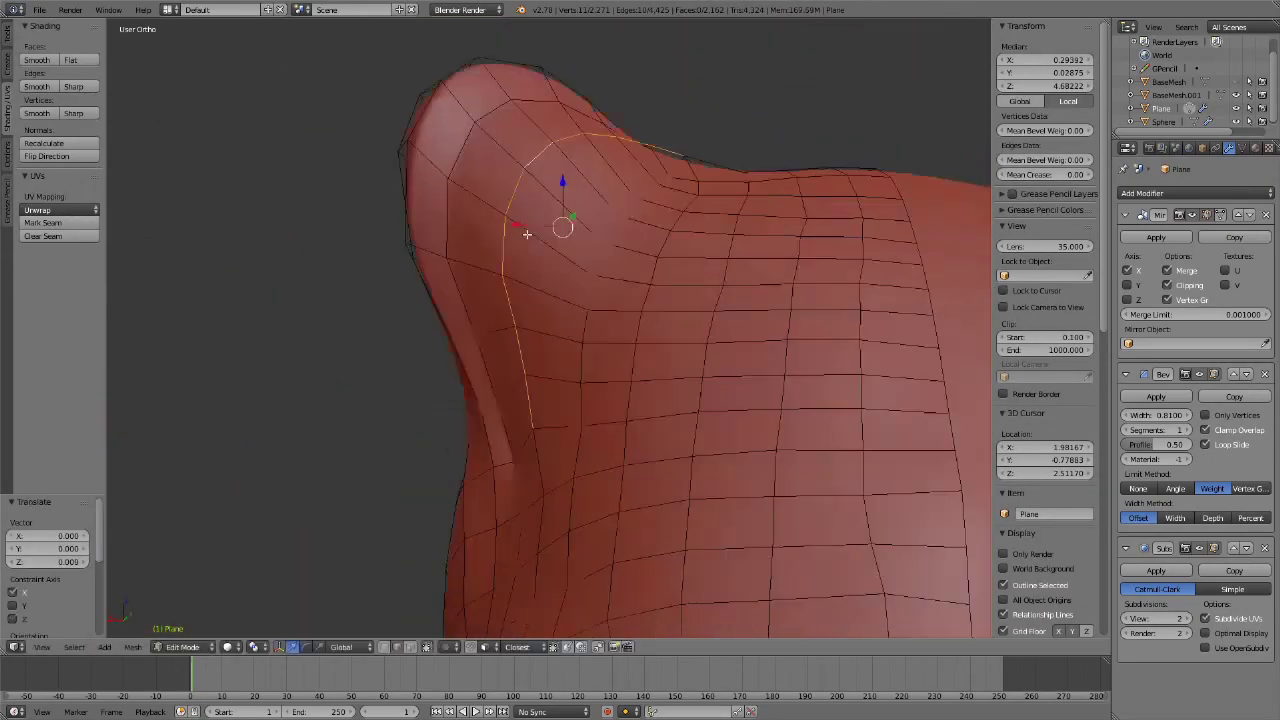
# Slide two ear vertices along their edges with Shift+V and preview the result
pyautogui.moveTo(625, 350)
pyautogui.mouseDown(button='middle')
pyautogui.moveTo(640, 486)
pyautogui.moveTo(580, 371)
pyautogui.moveTo(530, 322)
pyautogui.moveTo(610, 380)
pyautogui.moveTo(620, 317)
pyautogui.moveTo(514, 423)
pyautogui.moveTo(586, 351)
pyautogui.moveTo(597, 414)
pyautogui.mouseUp(button='middle')
pyautogui.hotkey('shift', 'v')
pyautogui.click(637, 398)
pyautogui.click(493, 293)
pyautogui.moveTo(493, 293)
pyautogui.mouseDown(button='middle')
pyautogui.moveTo(500, 357)
pyautogui.moveTo(837, 294)
pyautogui.moveTo(515, 468)
pyautogui.mouseUp(button='middle')
pyautogui.moveTo(590, 245)
pyautogui.mouseDown(button='middle')
pyautogui.moveTo(749, 163)
pyautogui.moveTo(580, 194)
pyautogui.moveTo(543, 271)
pyautogui.moveTo(603, 286)
pyautogui.moveTo(466, 330)
pyautogui.moveTo(538, 310)
pyautogui.moveTo(717, 346)
pyautogui.moveTo(600, 286)
pyautogui.moveTo(629, 371)
pyautogui.moveTo(726, 374)
pyautogui.moveTo(614, 445)
pyautogui.mouseUp(button='middle')
pyautogui.press('Tab')
# Extend the ear edge selection and shift those edges along the Y axis
pyautogui.press('Tab')
pyautogui.keyDown('alt'); pyautogui.keyDown('shift'); pyautogui.click(466, 330); pyautogui.keyUp('shift'); pyautogui.keyUp('alt')
pyautogui.press('g')
pyautogui.press('y')
pyautogui.click(538, 310)
pyautogui.press('Tab')
pyautogui.press('Tab')
pyautogui.press('Tab')
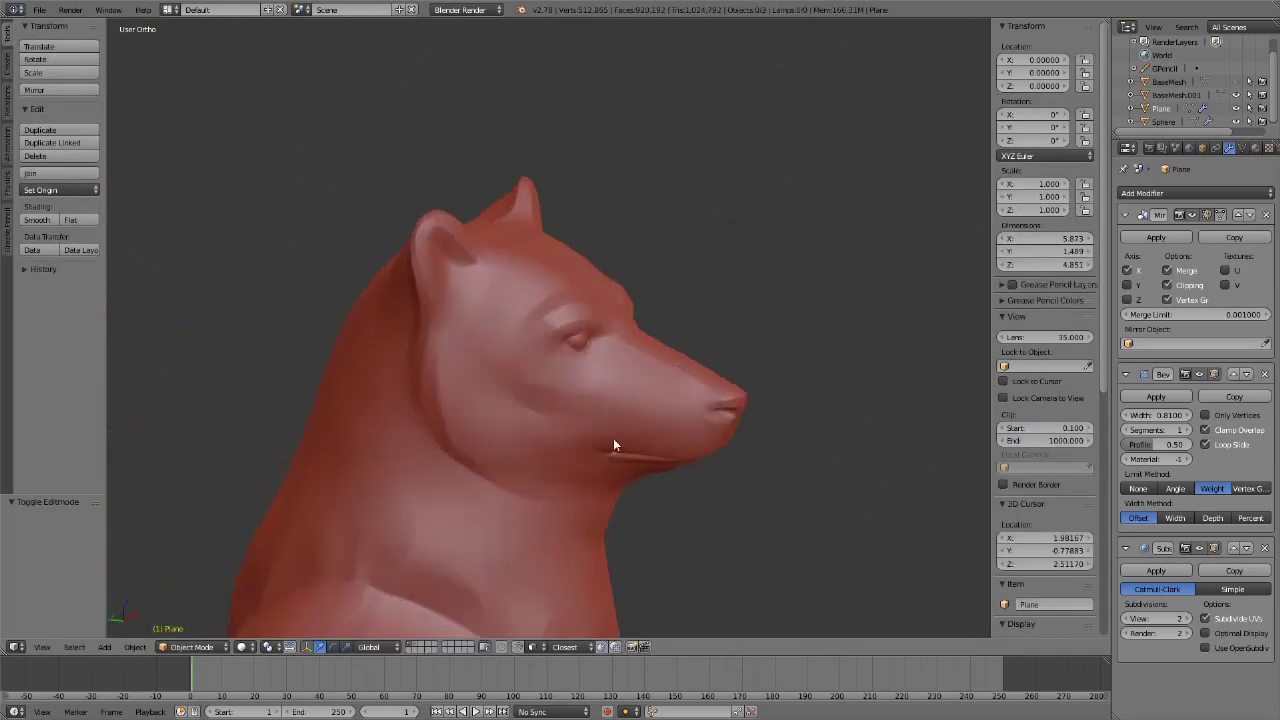
# Select edges at the bear's groin and preview the whole smoothed body
pyautogui.scroll(-5, 614, 445)
pyautogui.moveTo(663, 251); pyautogui.dragTo(686, 271, button='middle')
pyautogui.press('Tab')
pyautogui.scroll(3, 686, 271)
pyautogui.scroll(2, 674, 211)
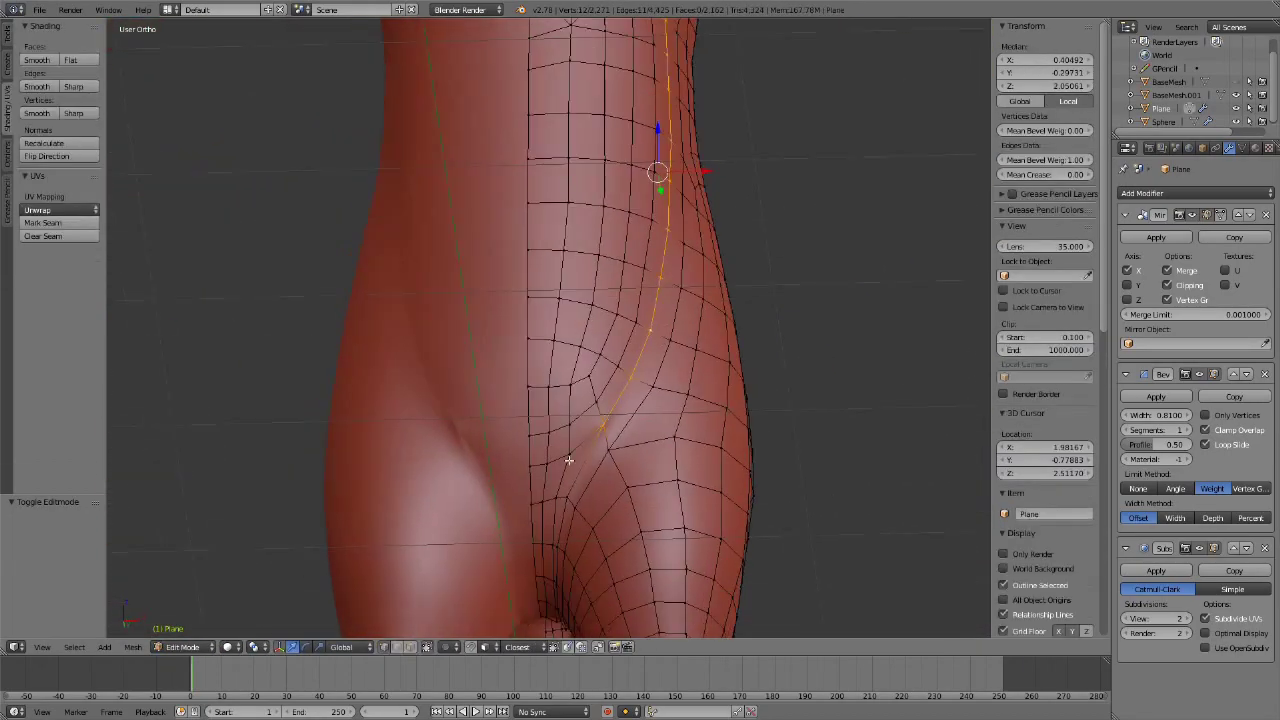
pyautogui.moveTo(733, 422); pyautogui.dragTo(586, 226, button='middle')
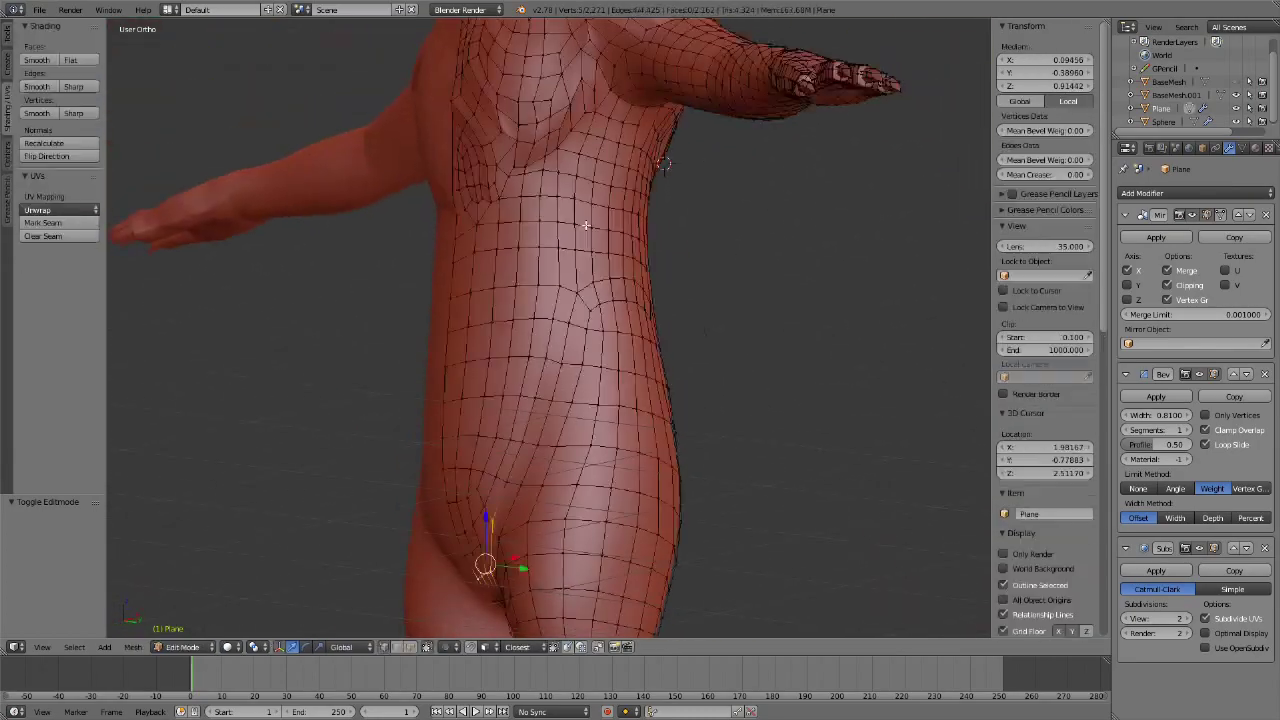
pyautogui.rightClick(484, 538)
pyautogui.scroll(5, 484, 538)
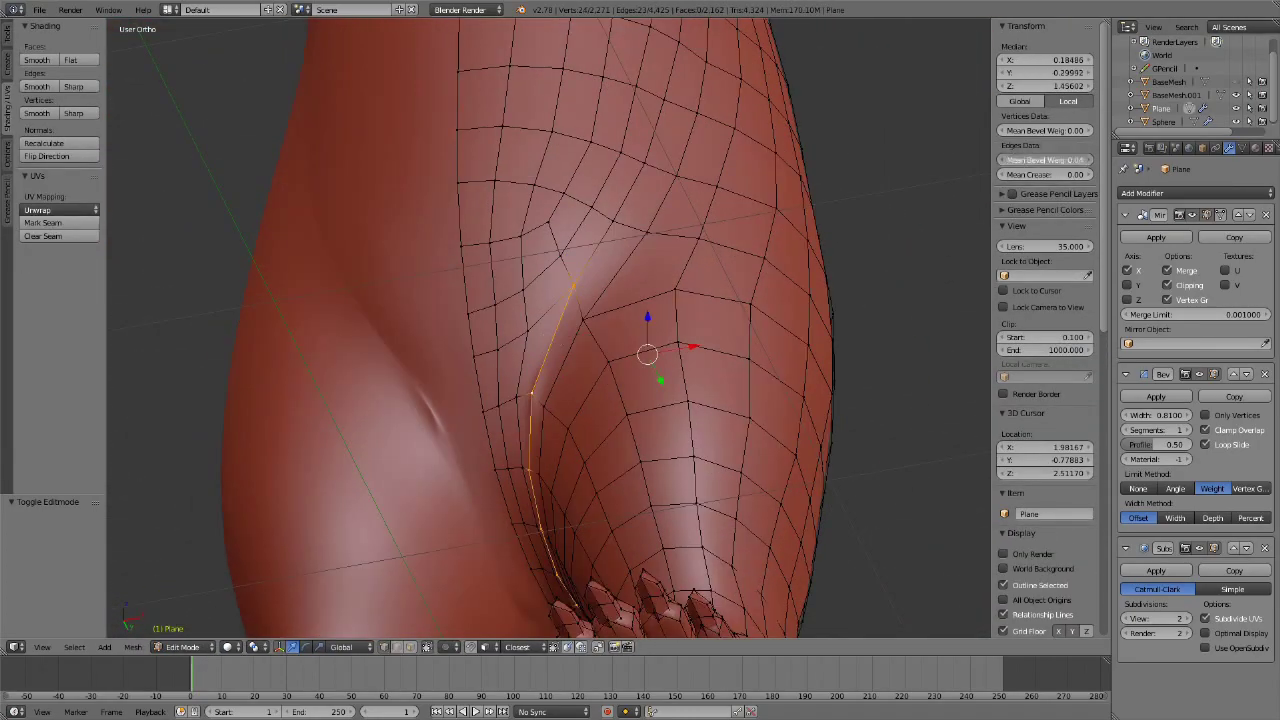
pyautogui.scroll(-4, 657, 420)
pyautogui.moveTo(600, 400)
pyautogui.mouseDown(button='middle')
pyautogui.moveTo(657, 420)
pyautogui.moveTo(570, 377)
pyautogui.mouseUp(button='middle')
pyautogui.press('Tab')
# Return to Edit Mode and save, overwriting the existing file
pyautogui.scroll(-4, 640, 333)
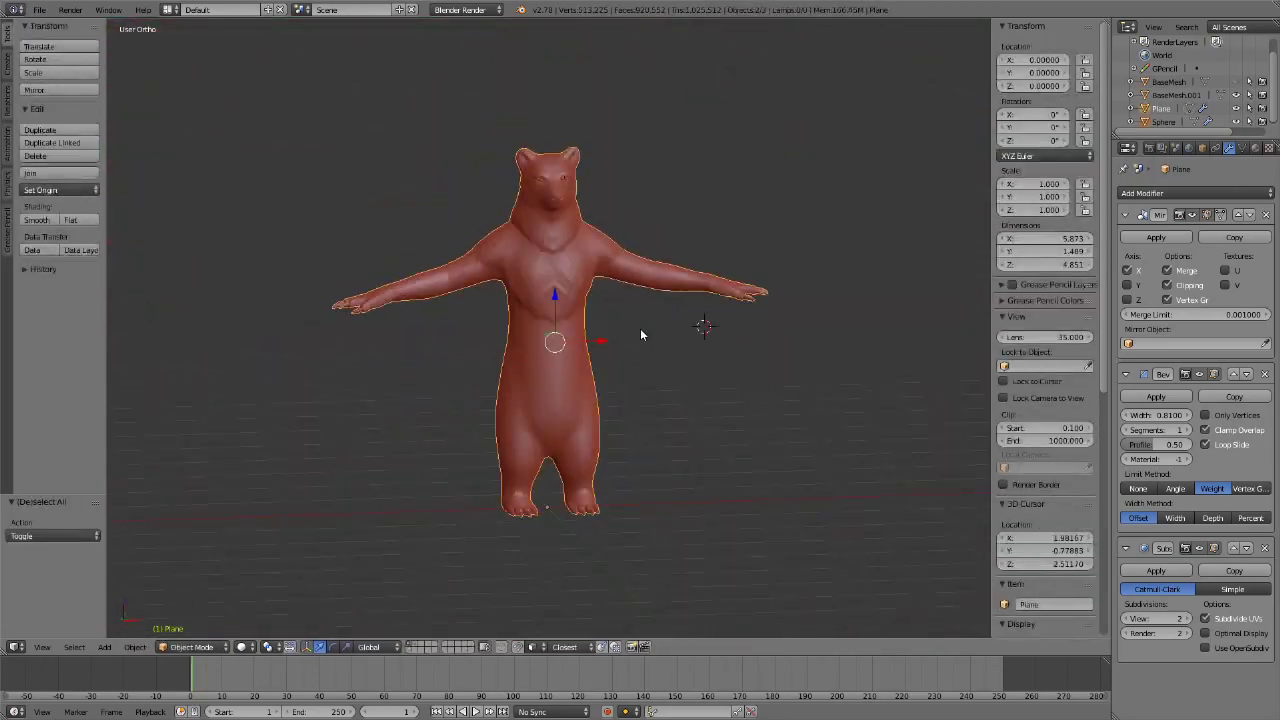
pyautogui.press('Tab')
pyautogui.scroll(4, 663, 320)
pyautogui.moveTo(663, 320); pyautogui.dragTo(652, 313, button='middle')
pyautogui.scroll(-3, 652, 313)
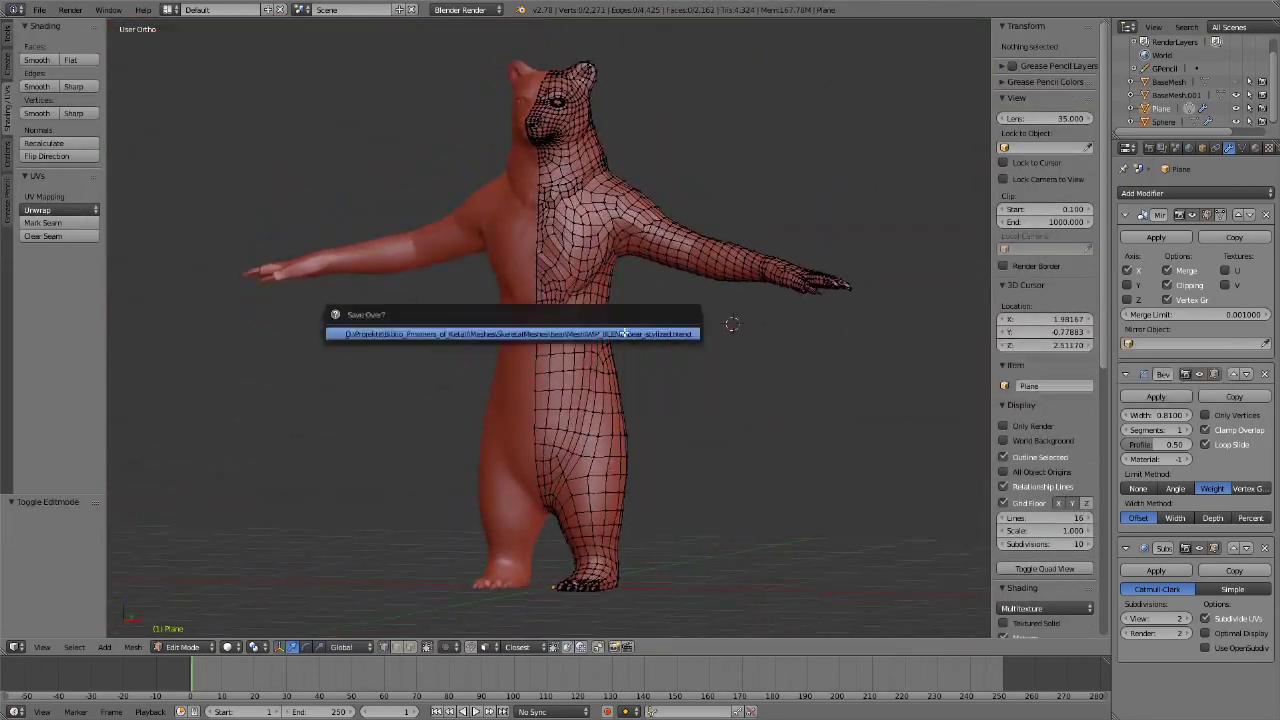
pyautogui.click(624, 331)
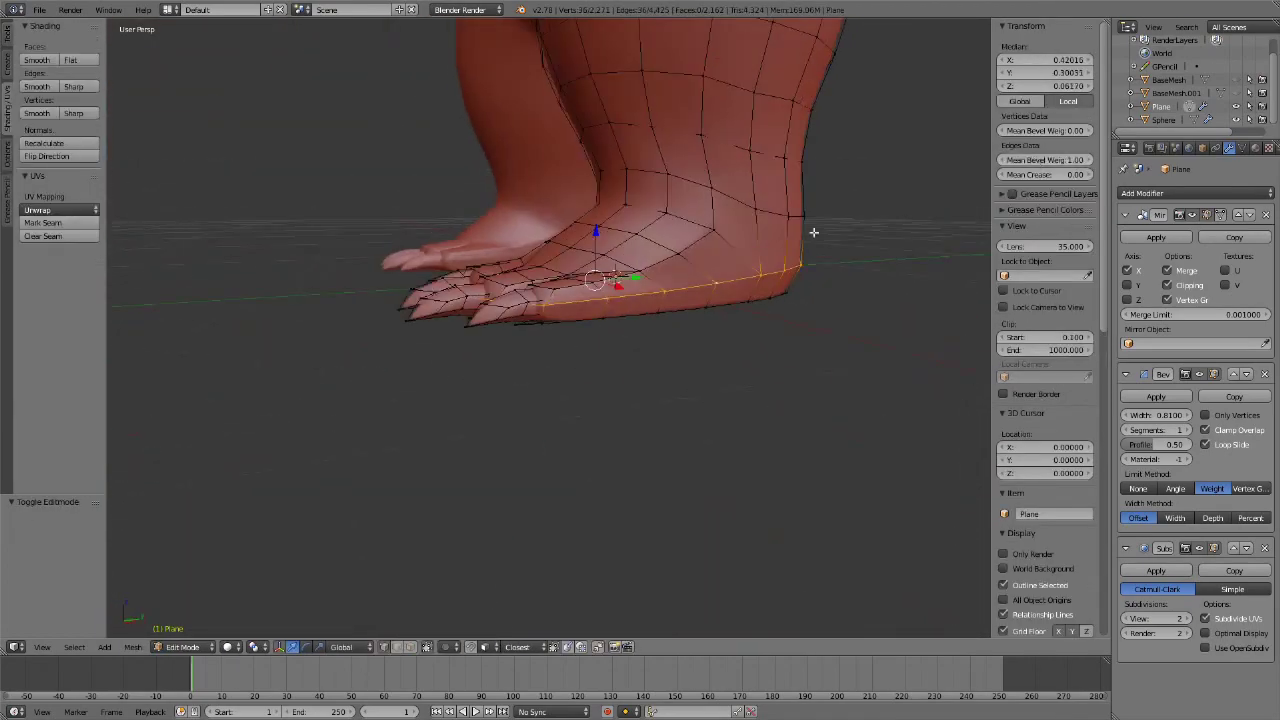
# Select vertices on the foot and the edge loop around the ankle, checking the shape
pyautogui.moveTo(813, 232)
pyautogui.mouseDown(button='middle')
pyautogui.moveTo(613, 293)
pyautogui.moveTo(700, 280)
pyautogui.moveTo(646, 366)
pyautogui.moveTo(434, 309)
pyautogui.moveTo(623, 343)
pyautogui.moveTo(588, 230)
pyautogui.moveTo(594, 286)
pyautogui.moveTo(545, 191)
pyautogui.moveTo(546, 245)
pyautogui.moveTo(826, 222)
pyautogui.moveTo(784, 244)
pyautogui.moveTo(727, 245)
pyautogui.moveTo(737, 280)
pyautogui.moveTo(500, 290)
pyautogui.moveTo(408, 257)
pyautogui.moveTo(554, 254)
pyautogui.moveTo(629, 320)
pyautogui.mouseUp(button='middle')
pyautogui.rightClick(752, 282)
pyautogui.scroll(3, 591, 309)
pyautogui.keyDown('alt'); pyautogui.rightClick(546, 245); pyautogui.keyUp('alt')
pyautogui.press('Tab')
pyautogui.press('Tab')
pyautogui.press('Tab')
pyautogui.press('Tab')
pyautogui.scroll(2, 514, 288)
pyautogui.press('Tab')
pyautogui.press('Tab')
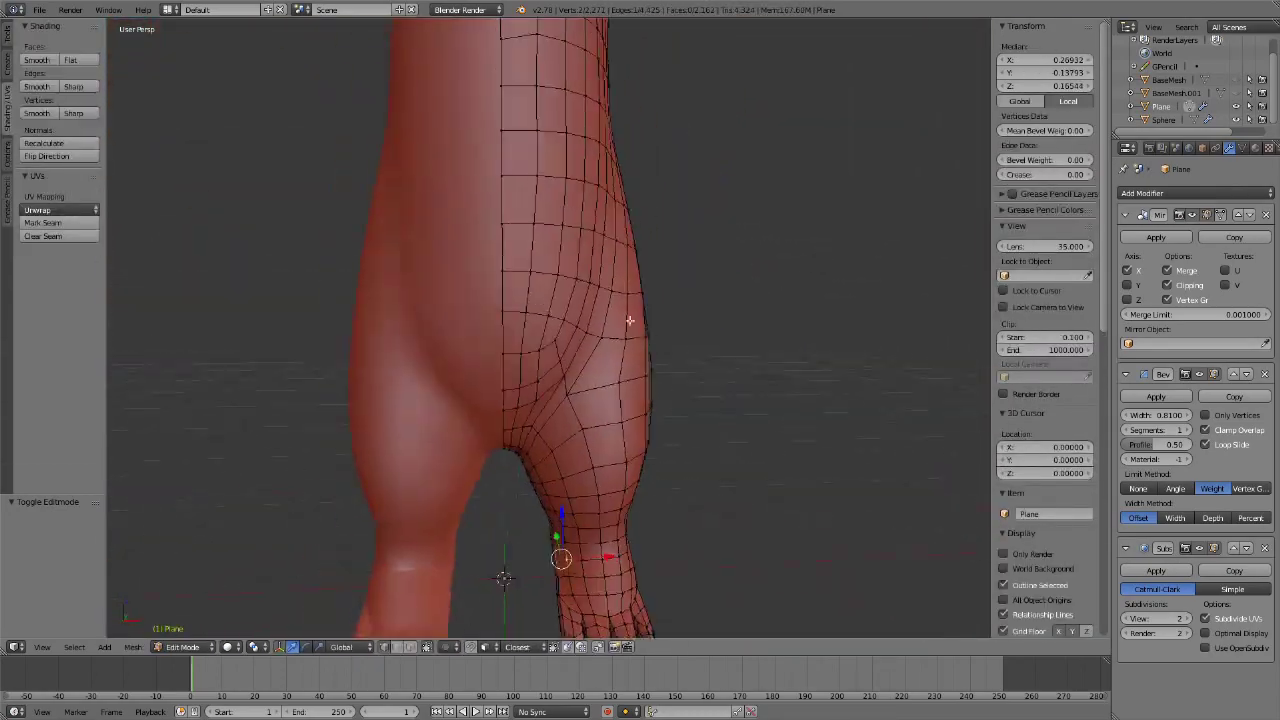
# Select the lower-leg edge loop and raise its bevel weight to 1
pyautogui.scroll(-3, 629, 320)
pyautogui.moveTo(491, 306); pyautogui.dragTo(571, 520, button='middle')
pyautogui.scroll(5, 657, 219)
pyautogui.moveTo(657, 219)
pyautogui.mouseDown(button='middle')
pyautogui.moveTo(923, 171)
pyautogui.moveTo(757, 160)
pyautogui.moveTo(618, 308)
pyautogui.mouseUp(button='middle')
pyautogui.scroll(-5, 757, 160)
pyautogui.press('a')
pyautogui.scroll(5, 669, 339)
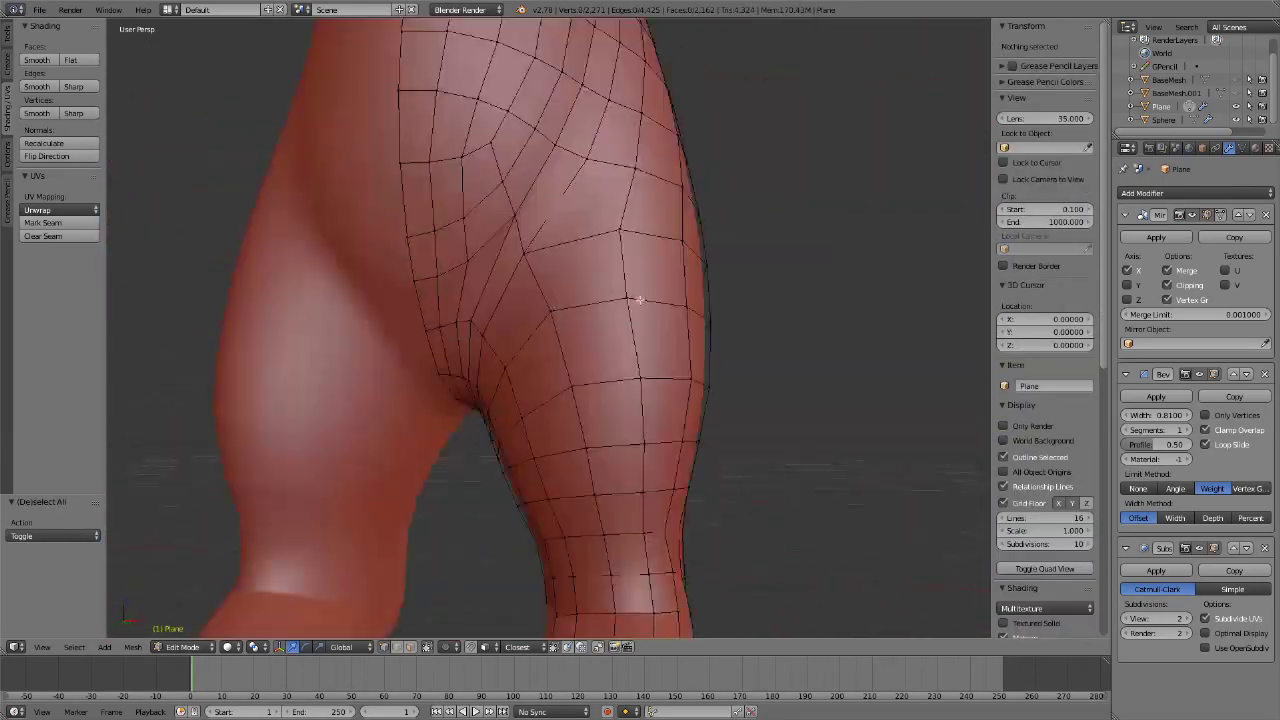
pyautogui.keyDown('shift'); pyautogui.moveTo(634, 249); pyautogui.dragTo(600, 180, button='middle'); pyautogui.keyUp('shift')
pyautogui.scroll(2, 600, 300)
pyautogui.rightClick(595, 304)
pyautogui.moveTo(1040, 163); pyautogui.dragTo(1075, 163)
# Check the leg crease, then select the whole linked foot and claws from bottom view
pyautogui.moveTo(371, 217)
pyautogui.mouseDown(button='middle')
pyautogui.moveTo(537, 151)
pyautogui.moveTo(711, 295)
pyautogui.mouseUp(button='middle')
pyautogui.scroll(-5, 537, 151)
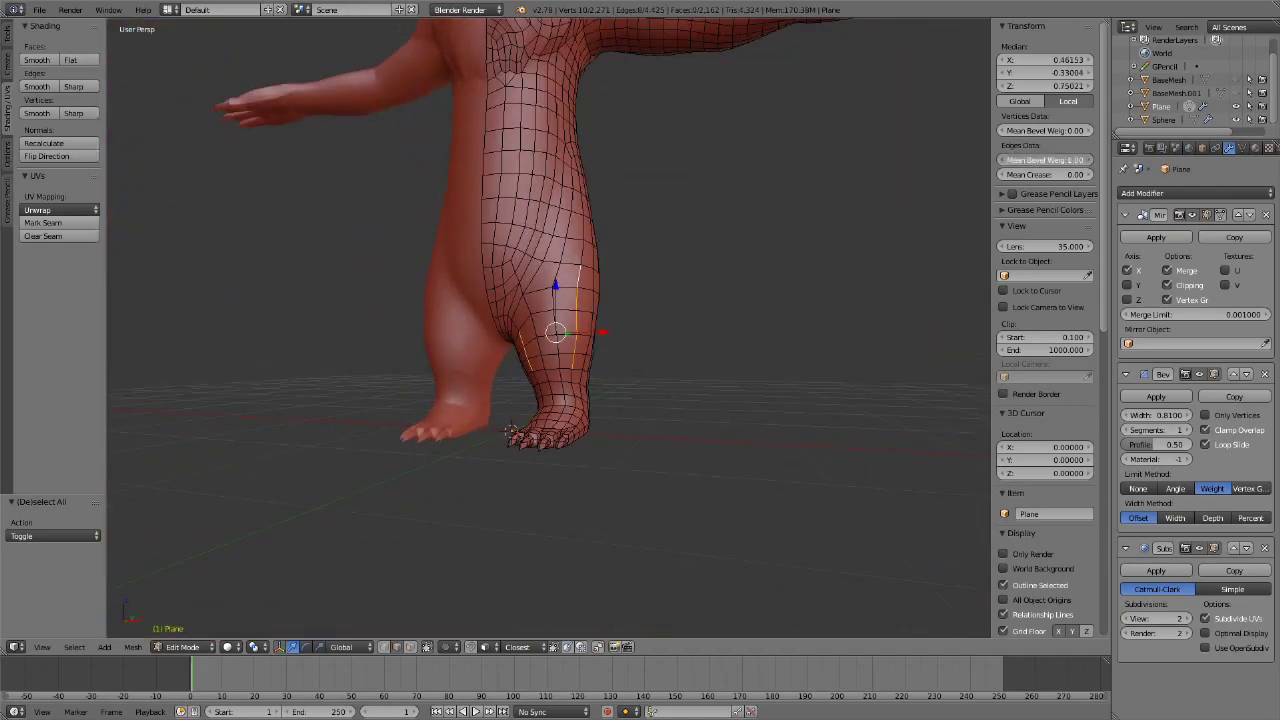
pyautogui.press('Tab')
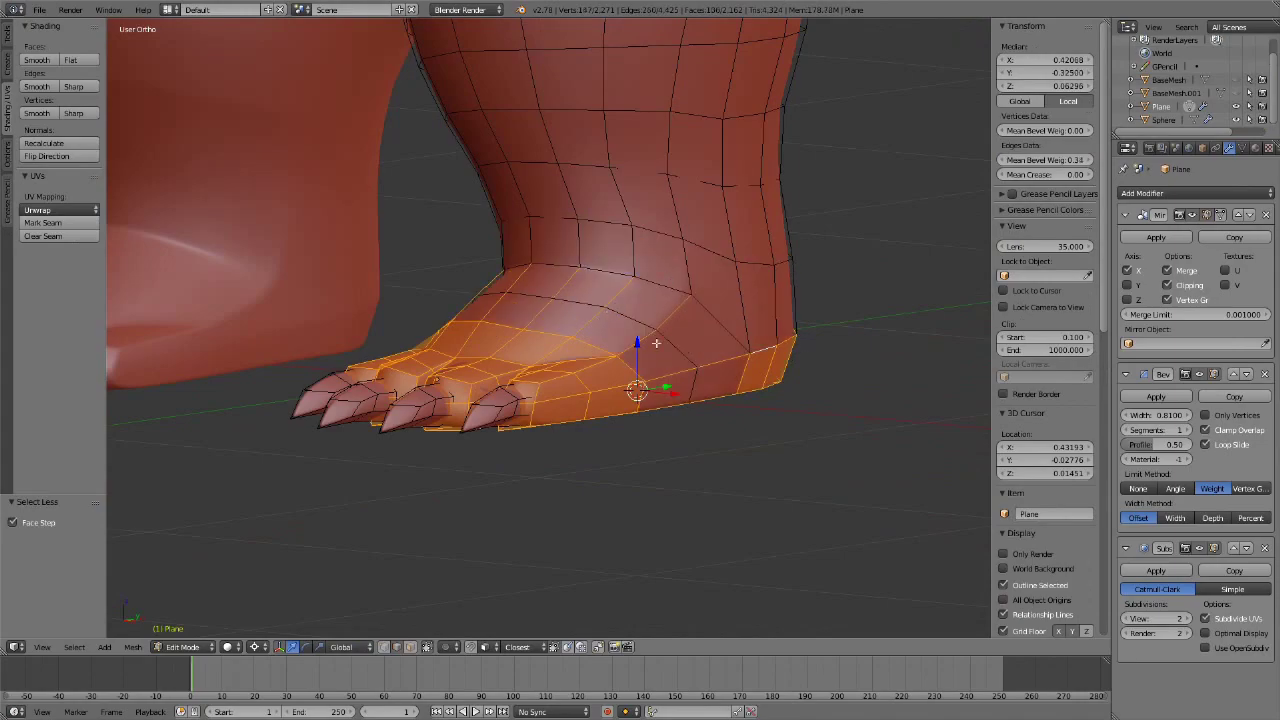
pyautogui.press('l')
pyautogui.press('ctrl+KP_7')
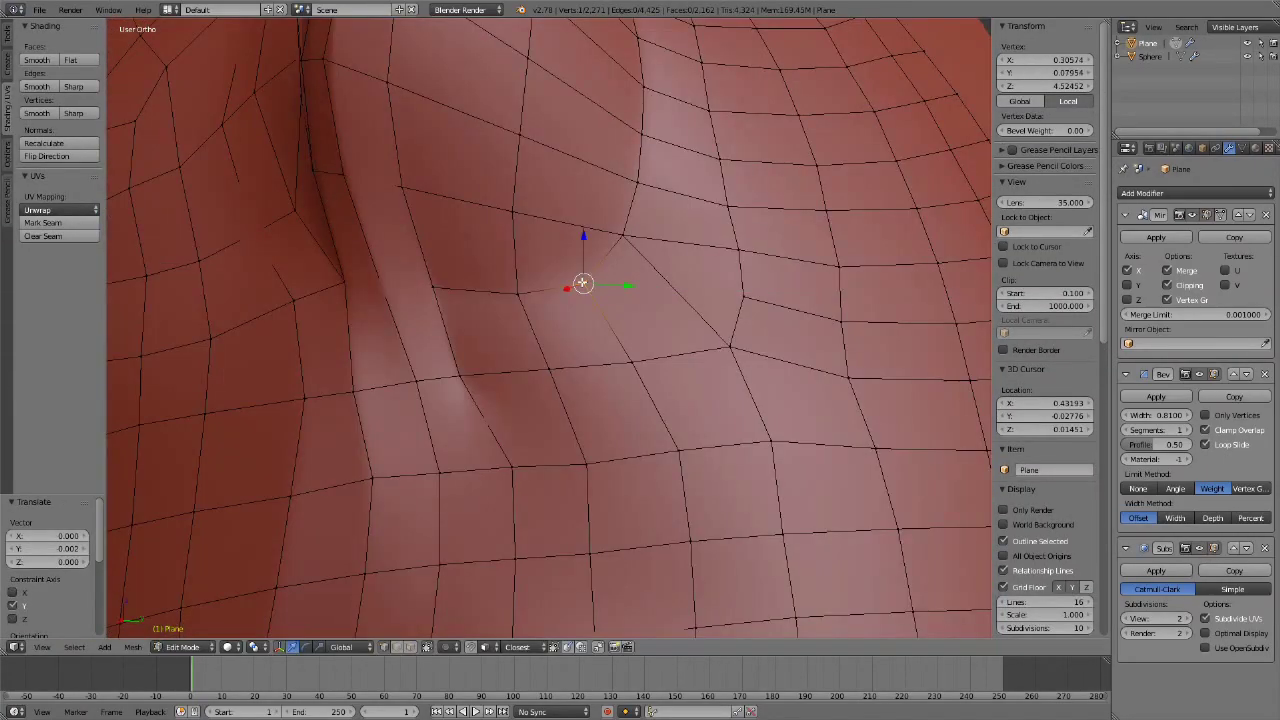
# Clear the selection, then select the entire editable half of the bear mesh
pyautogui.press('a')
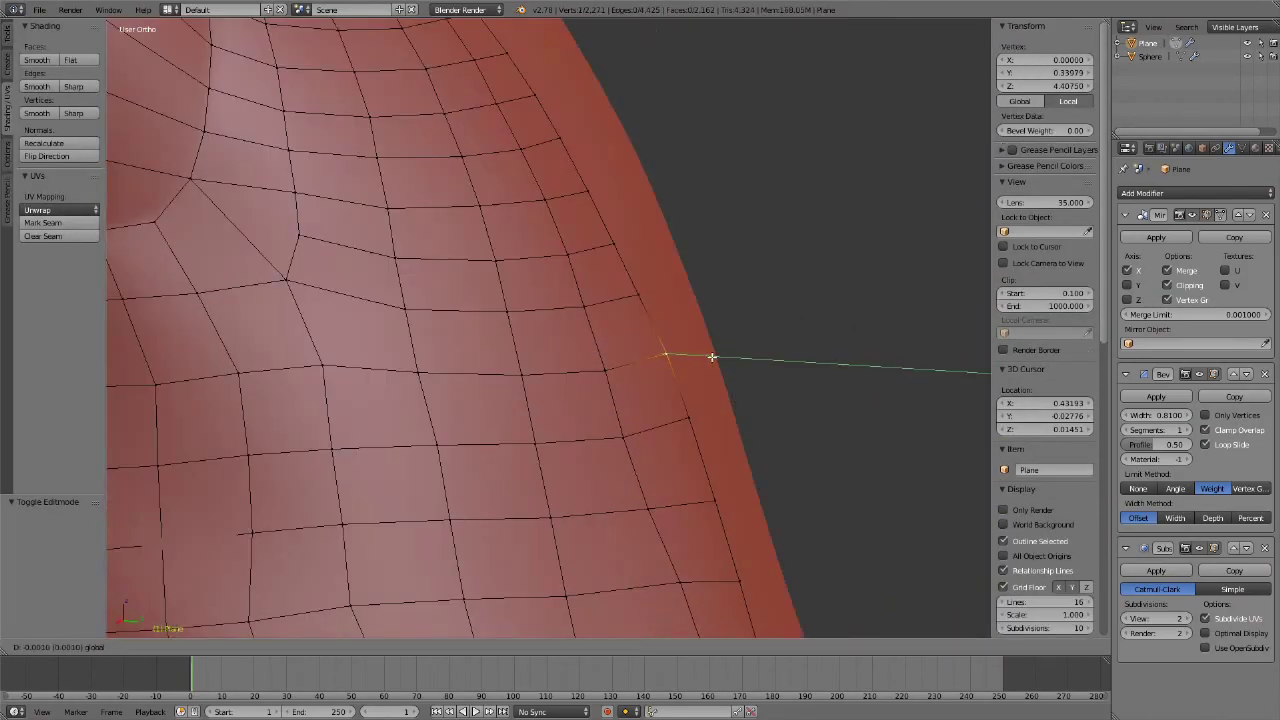
pyautogui.press('a')
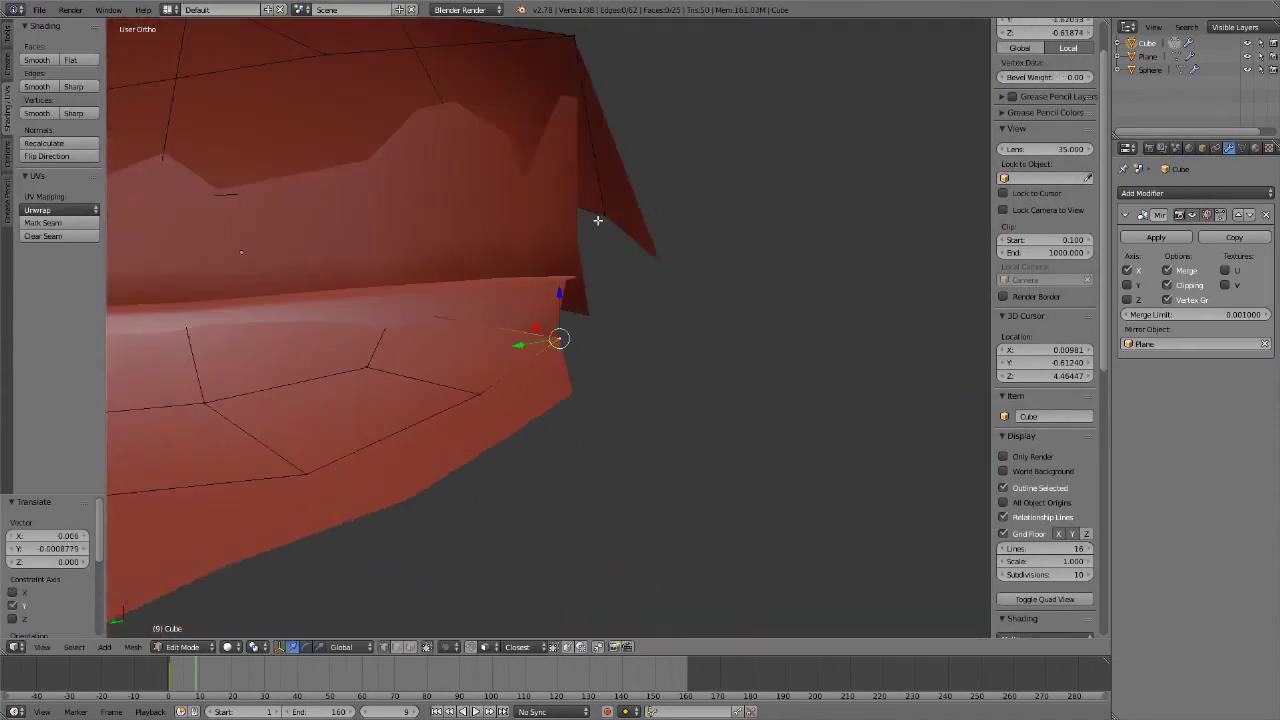
# Confirm the sideways lip-vertex nudge and add a new plane to start the gums
pyautogui.click(597, 220)
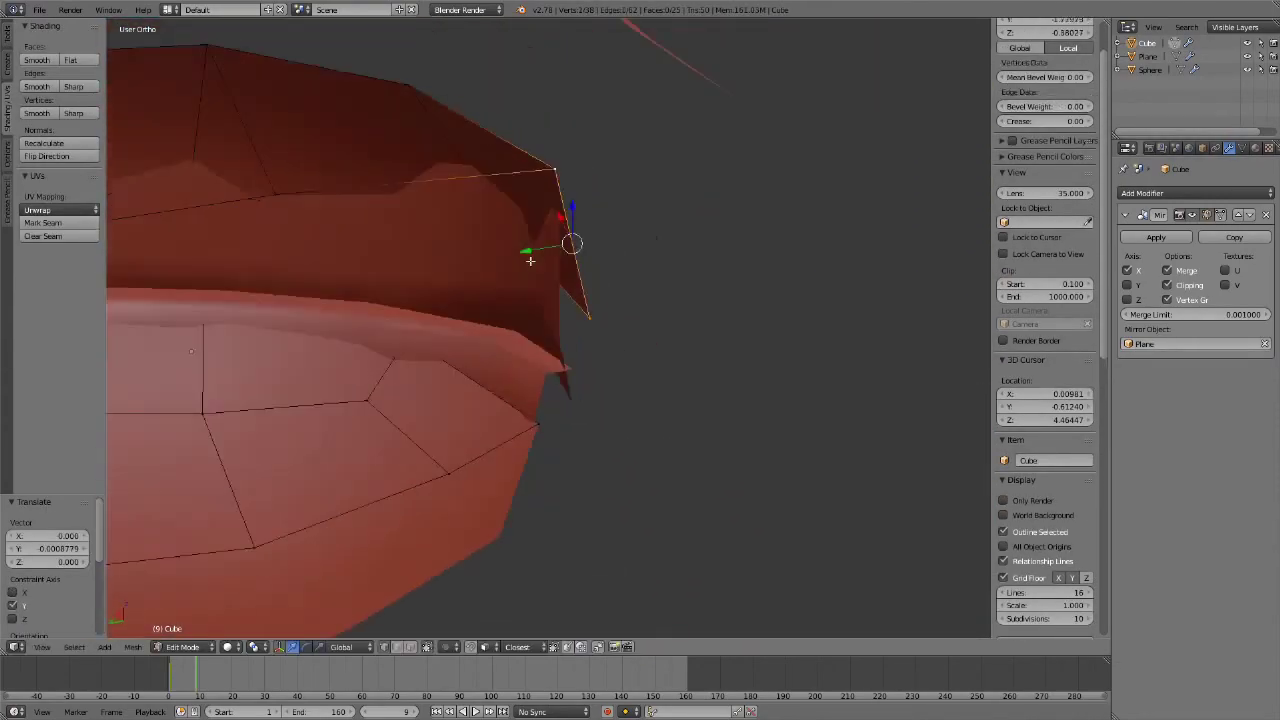
pyautogui.scroll(5, 566, 220)
pyautogui.scroll(-5, 286, 321)
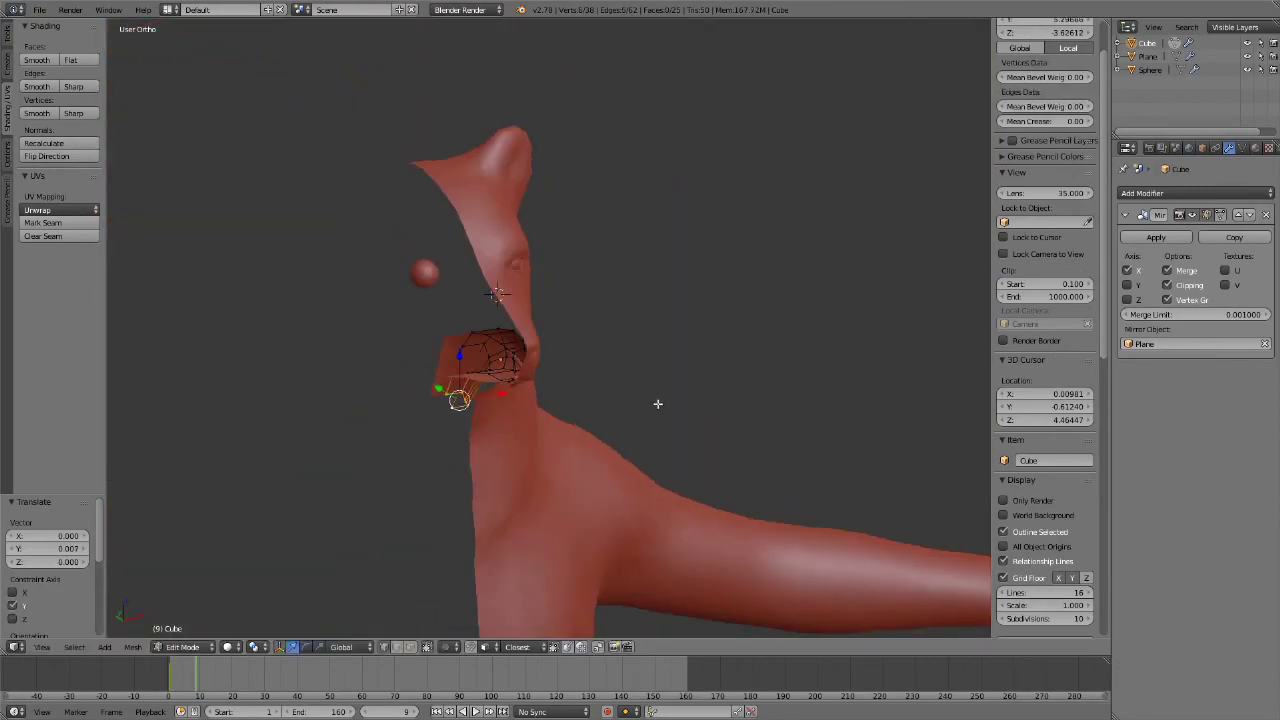
pyautogui.click(633, 308)
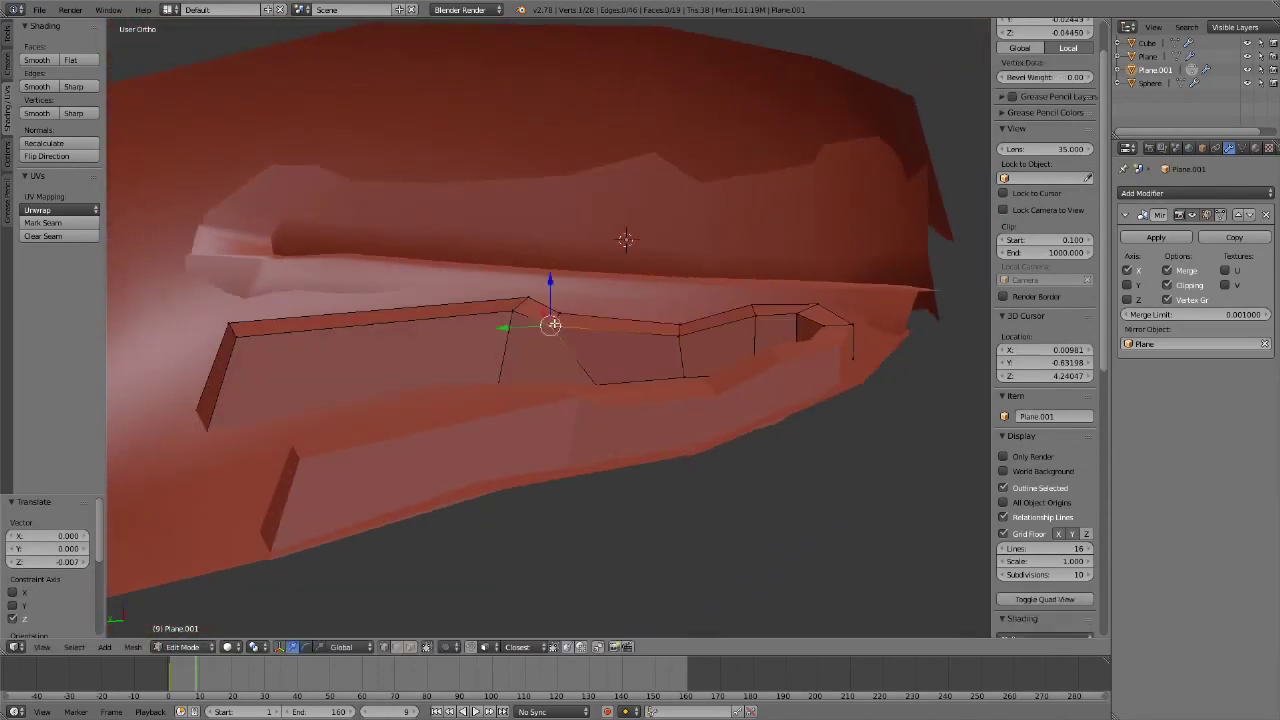
# Duplicate the gum strip and move the copy down toward the lower jaw
pyautogui.moveTo(623, 240)
pyautogui.mouseDown(button='middle')
pyautogui.moveTo(229, 280)
pyautogui.moveTo(414, 366)
pyautogui.moveTo(617, 344)
pyautogui.mouseUp(button='middle')
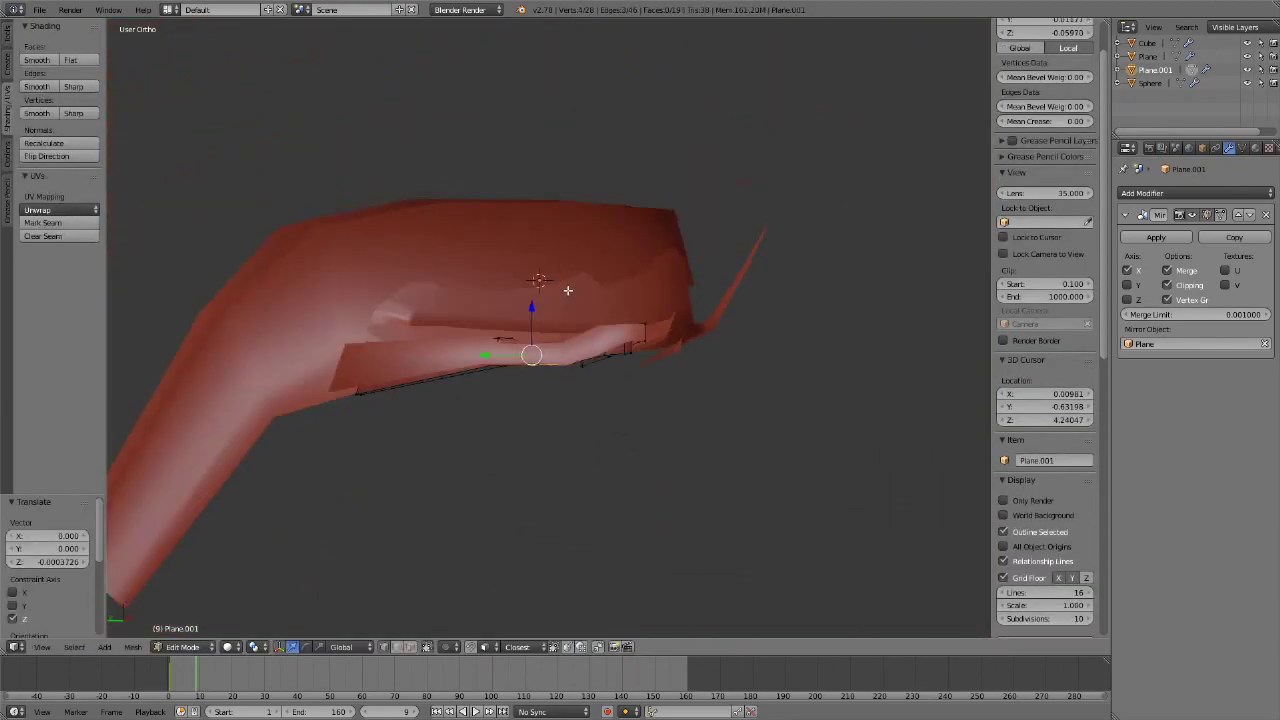
pyautogui.press('Tab')
pyautogui.moveTo(586, 300)
pyautogui.mouseDown(button='middle')
pyautogui.moveTo(659, 379)
pyautogui.moveTo(674, 377)
pyautogui.moveTo(632, 365)
pyautogui.moveTo(755, 420)
pyautogui.moveTo(517, 286)
pyautogui.moveTo(466, 397)
pyautogui.moveTo(632, 337)
pyautogui.mouseUp(button='middle')
pyautogui.press('Tab')
pyautogui.hotkey('shift', 'd')
pyautogui.press('Escape')
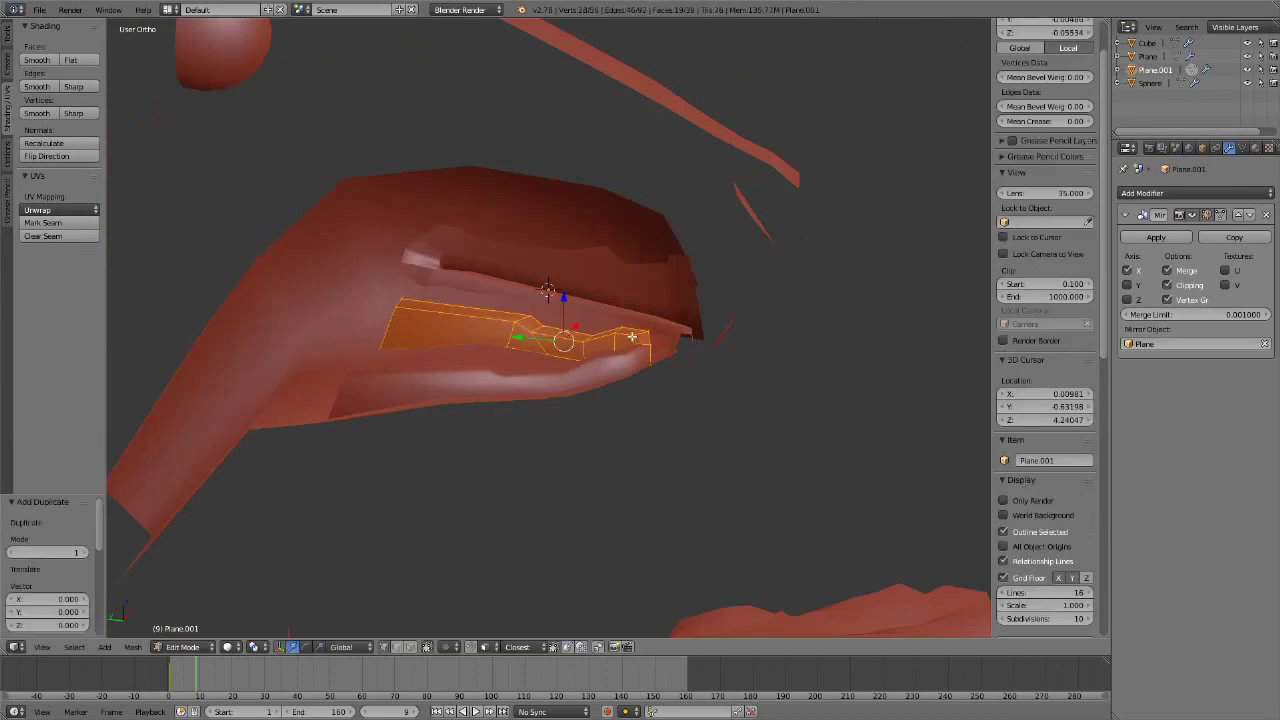
pyautogui.press('ctrl+KP_3')
pyautogui.press('g')
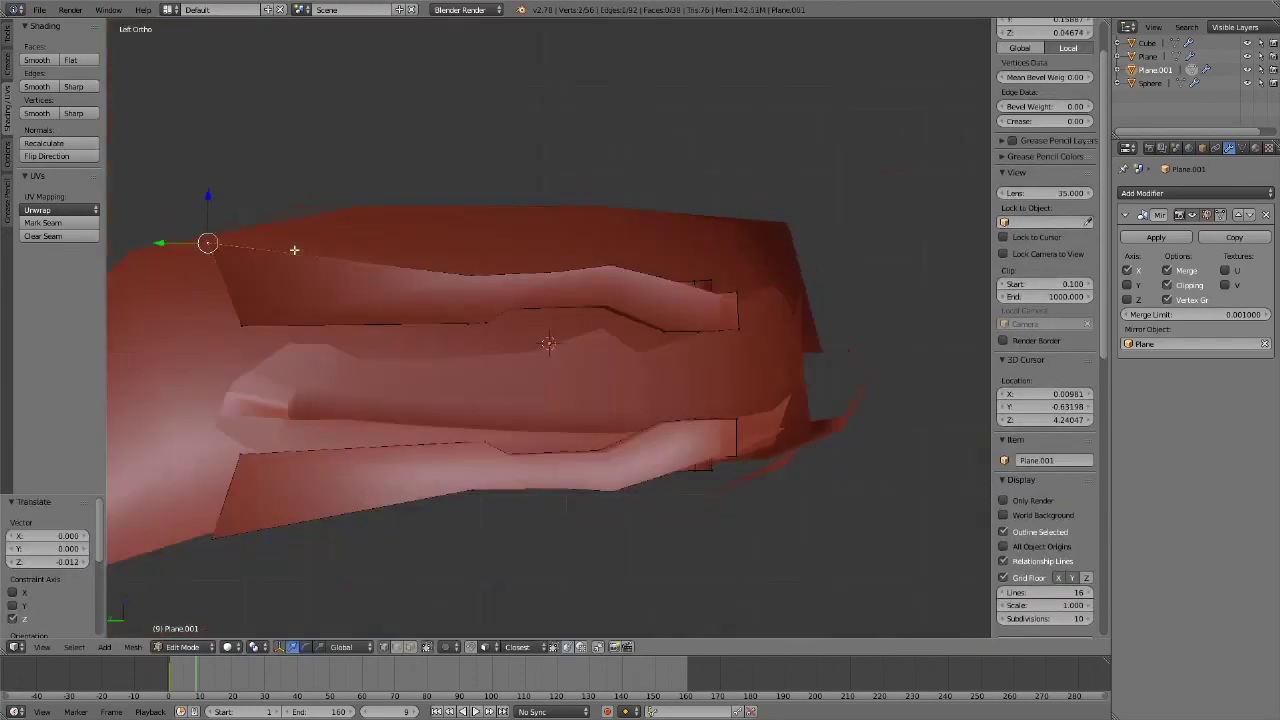
# Select the top edge loop of the gum strip
pyautogui.click(590, 315)
pyautogui.moveTo(590, 315); pyautogui.dragTo(606, 234, button='middle')
pyautogui.keyDown('alt'); pyautogui.click(700, 297); pyautogui.keyUp('alt')
pyautogui.moveTo(700, 297)
pyautogui.mouseDown(button='middle')
pyautogui.moveTo(823, 163)
pyautogui.moveTo(694, 262)
pyautogui.moveTo(263, 209)
pyautogui.mouseUp(button='middle')
pyautogui.moveTo(580, 360); pyautogui.dragTo(597, 277, button='middle')
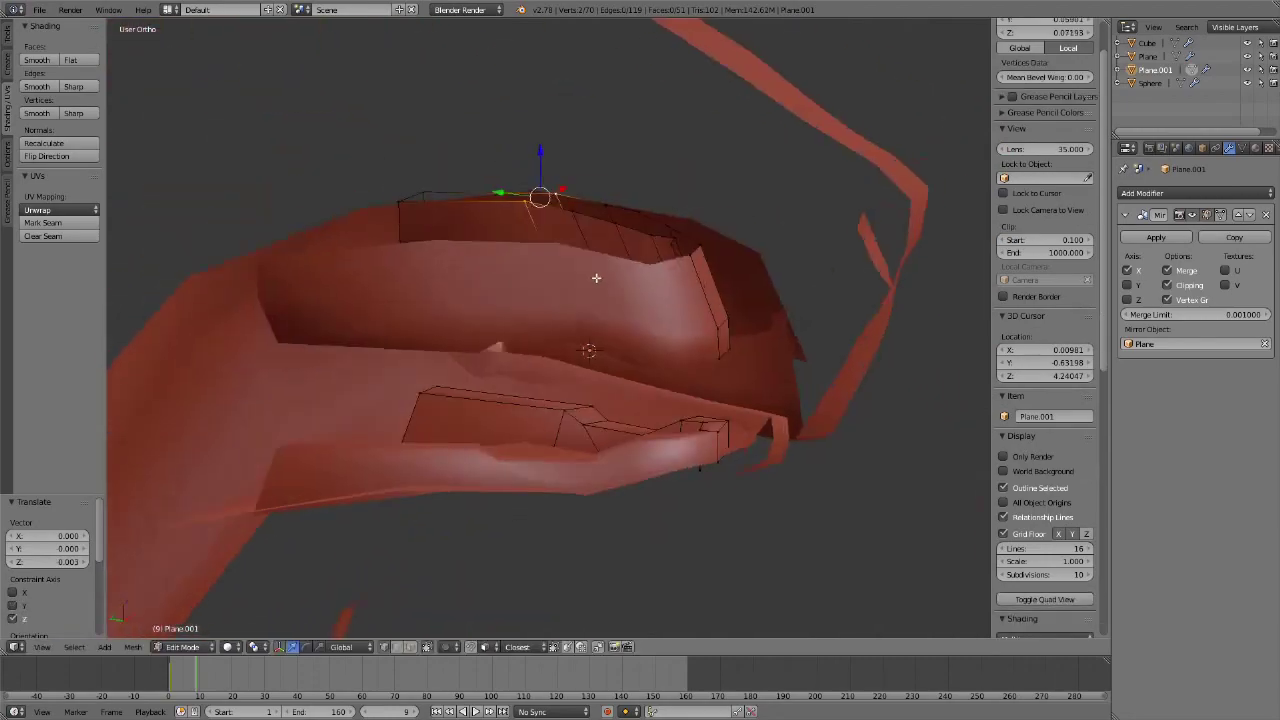
pyautogui.scroll(3, 597, 277)
# Loop-cut the gum, scale the new loop, shift the edges along X, and exit Edit Mode
pyautogui.hotkey('ctrl', 'r')
pyautogui.click(695, 291)
pyautogui.press('s')
pyautogui.press('g')
pyautogui.press('x')
pyautogui.click(695, 291)
pyautogui.moveTo(695, 291); pyautogui.dragTo(600, 237, button='middle')
pyautogui.scroll(-5, 600, 237)
pyautogui.moveTo(743, 260)
pyautogui.mouseDown(button='middle')
pyautogui.moveTo(563, 314)
pyautogui.moveTo(653, 298)
pyautogui.moveTo(600, 330)
pyautogui.moveTo(686, 306)
pyautogui.mouseUp(button='middle')
pyautogui.scroll(4, 653, 298)
pyautogui.press('Tab')
pyautogui.hotkey('shift', 'a')
# Place a small scaled-down tooth cube on the gum and add a loop cut around it
pyautogui.click(586, 334)
pyautogui.press('s')
pyautogui.click(566, 318)
pyautogui.press('Tab')
pyautogui.hotkey('ctrl', 'r')
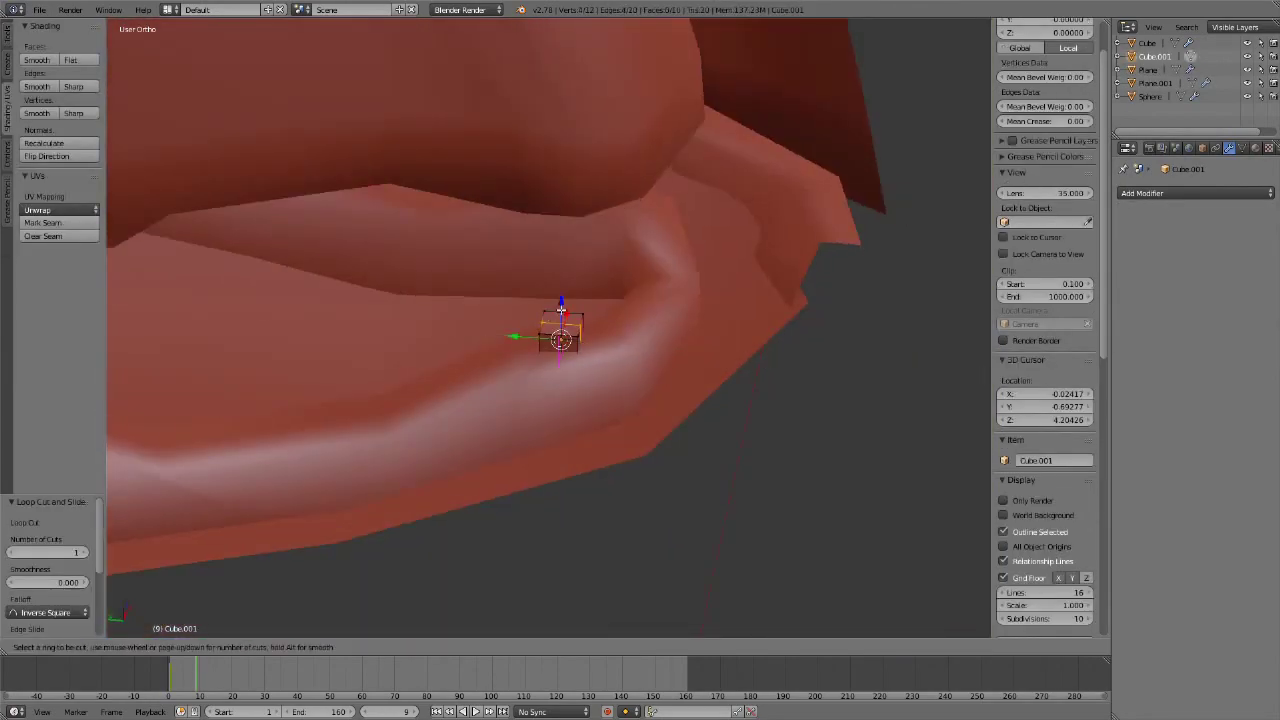
pyautogui.click(673, 332)
# Extrude the tooth top upward and taper it into a sharp point
pyautogui.scroll(5, 560, 330)
pyautogui.press('ctrl+KP_3')
pyautogui.moveTo(560, 330)
pyautogui.mouseDown(button='middle')
pyautogui.moveTo(560, 300)
pyautogui.moveTo(666, 266)
pyautogui.moveTo(580, 283)
pyautogui.mouseUp(button='middle')
pyautogui.press('z')
pyautogui.press('e')
pyautogui.click(606, 327)
pyautogui.press('z')
# Select the whole cone tooth, move it along X, and tilt it into place
pyautogui.scroll(3, 580, 283)
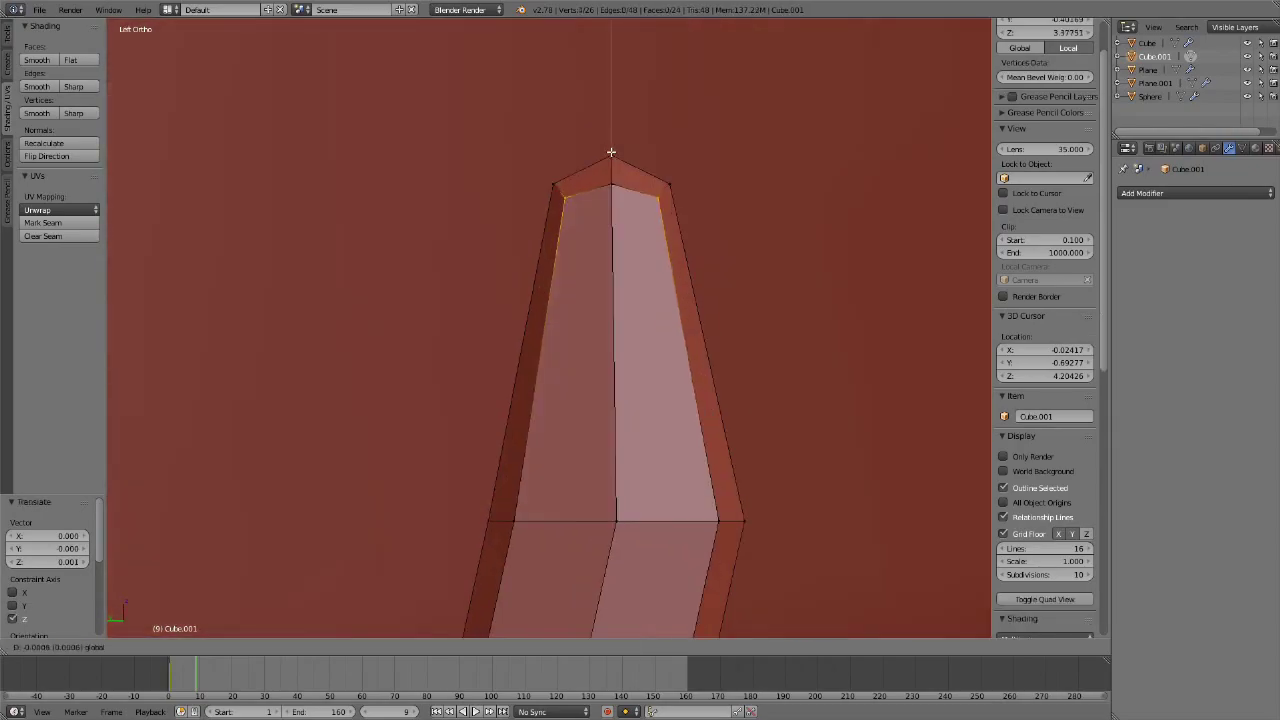
pyautogui.moveTo(608, 149); pyautogui.dragTo(593, 203, button='middle')
pyautogui.press('ctrl+KP_3')
pyautogui.press('ctrl+KP_Add')
pyautogui.scroll(-4, 581, 269)
pyautogui.moveTo(581, 269)
pyautogui.mouseDown(button='middle')
pyautogui.moveTo(629, 171)
pyautogui.moveTo(563, 337)
pyautogui.moveTo(634, 286)
pyautogui.moveTo(700, 280)
pyautogui.mouseUp(button='middle')
pyautogui.press('a')
pyautogui.press('g')
pyautogui.press('x')
pyautogui.click(914, 266)
pyautogui.press('ctrl+KP_3')
pyautogui.moveTo(791, 272); pyautogui.dragTo(601, 354, button='middle')
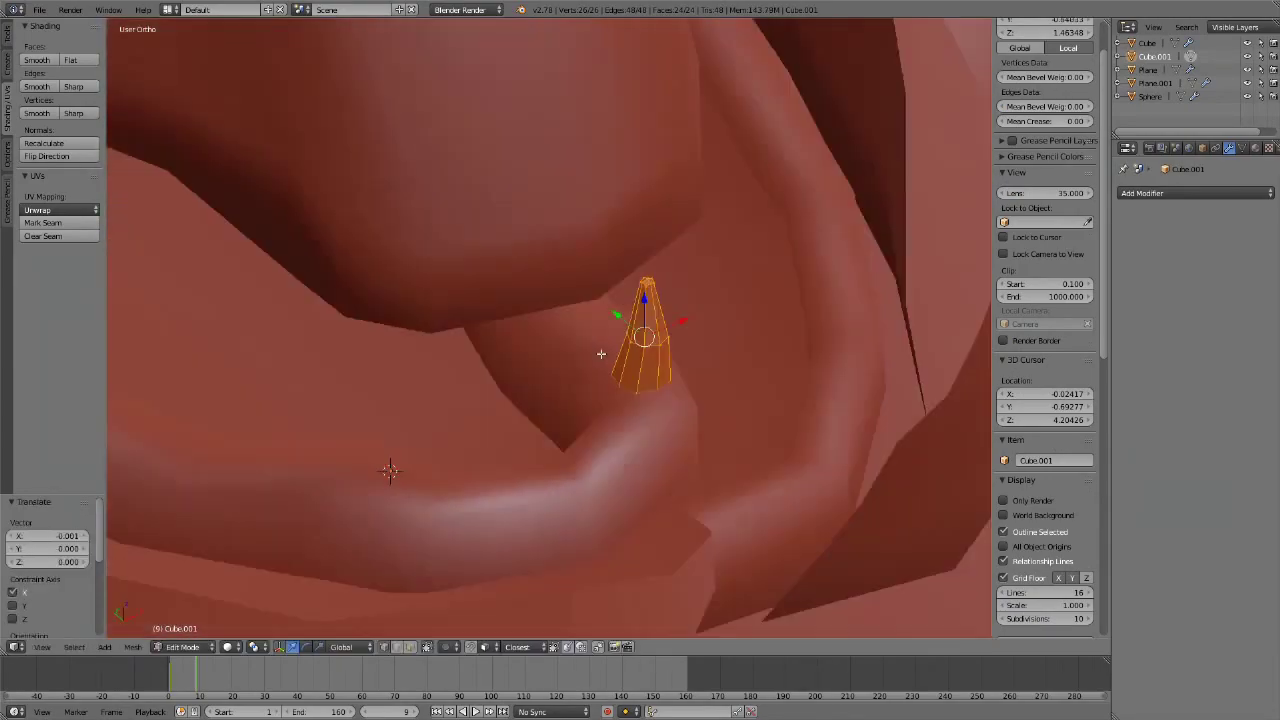
# Add a Mirror modifier so the tooth mirrors across the bear body
pyautogui.click(577, 130)
pyautogui.moveTo(577, 130); pyautogui.dragTo(700, 243, button='middle')
pyautogui.click(1195, 193)
pyautogui.click(986, 374)
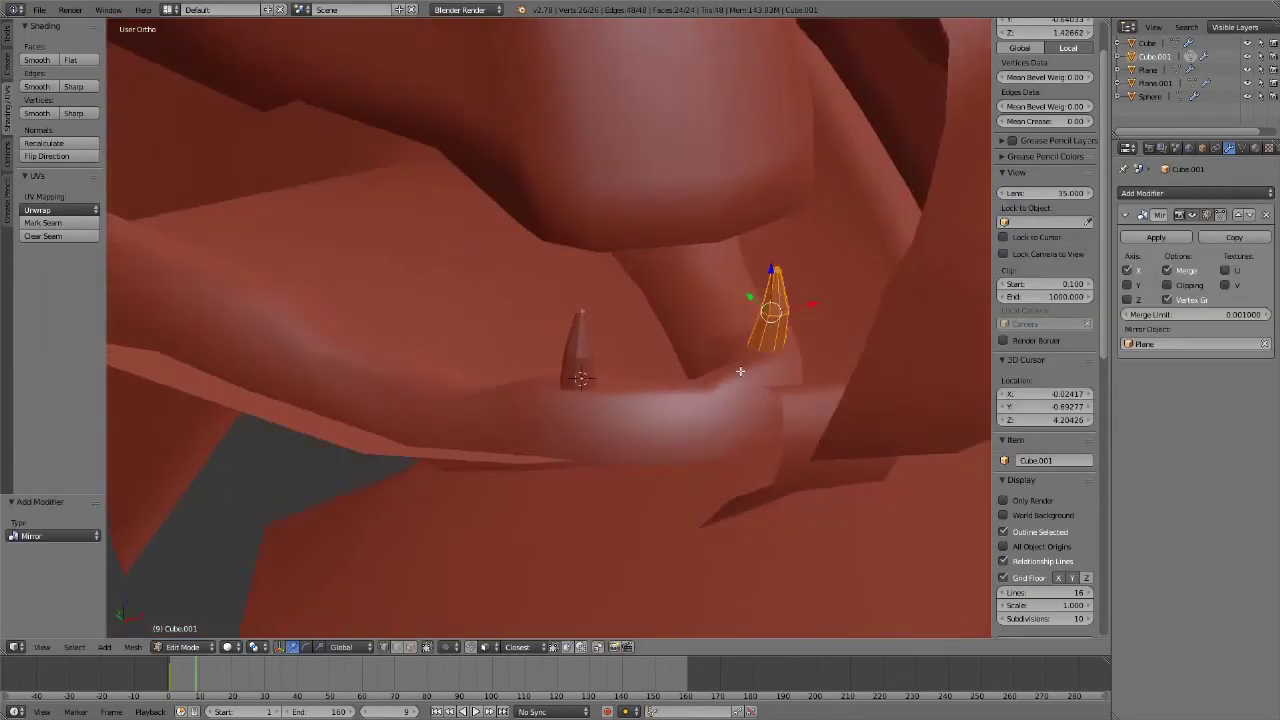
pyautogui.moveTo(658, 330)
pyautogui.mouseDown(button='middle')
pyautogui.moveTo(517, 354)
pyautogui.moveTo(857, 197)
pyautogui.mouseUp(button='middle')
# Duplicate the tooth, enlarge it into a fang, and shift it along X
pyautogui.hotkey('shift', 'd')
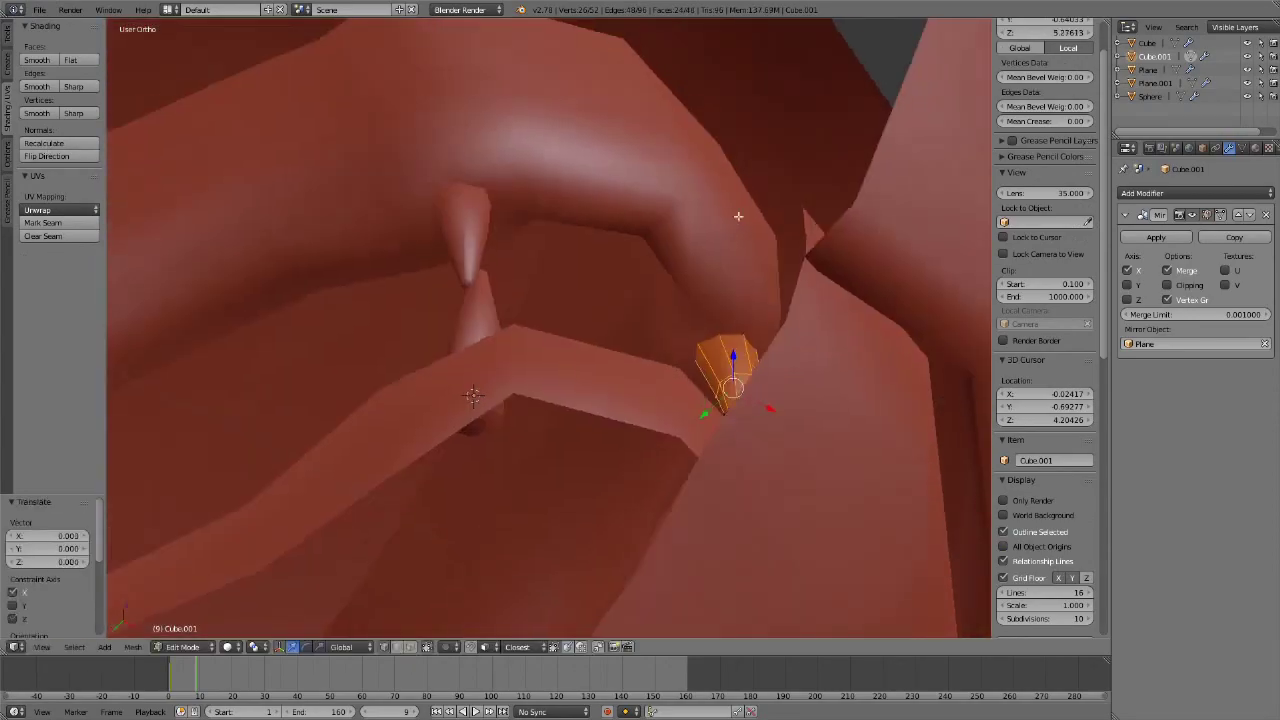
pyautogui.moveTo(738, 216); pyautogui.dragTo(770, 240, button='middle')
pyautogui.press('s')
pyautogui.click(791, 253)
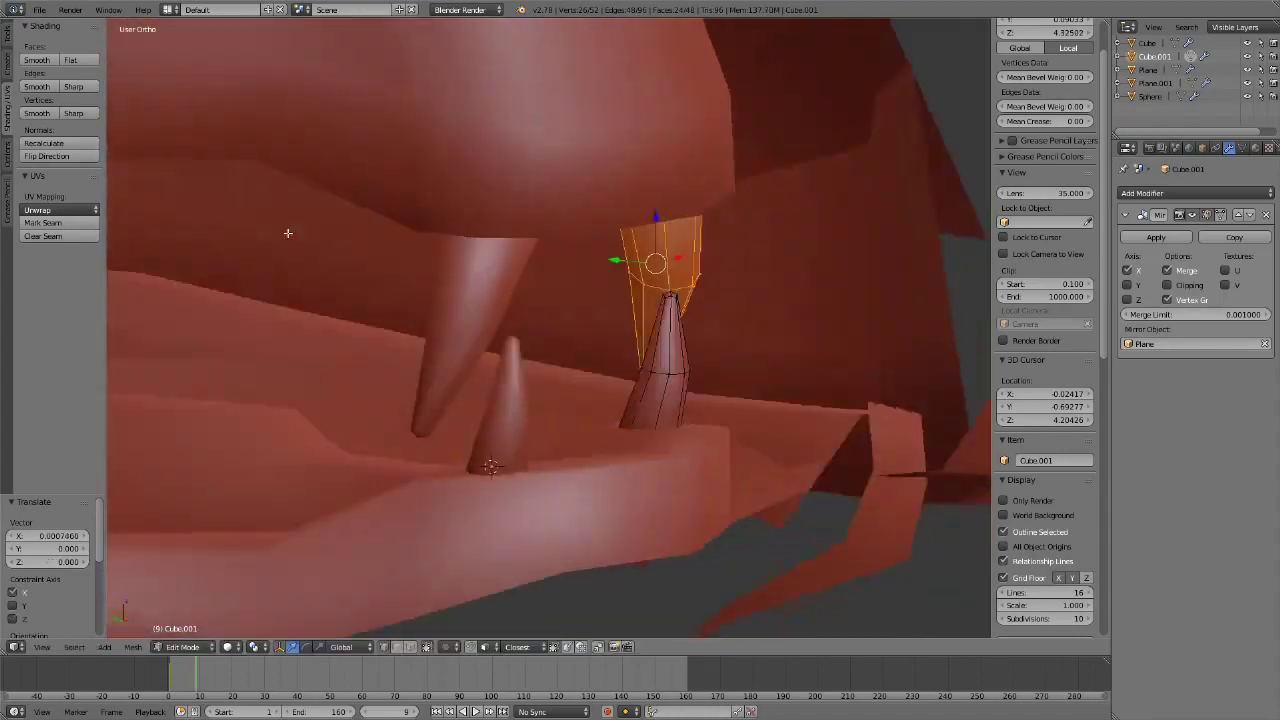
pyautogui.moveTo(288, 233); pyautogui.dragTo(465, 347, button='middle')
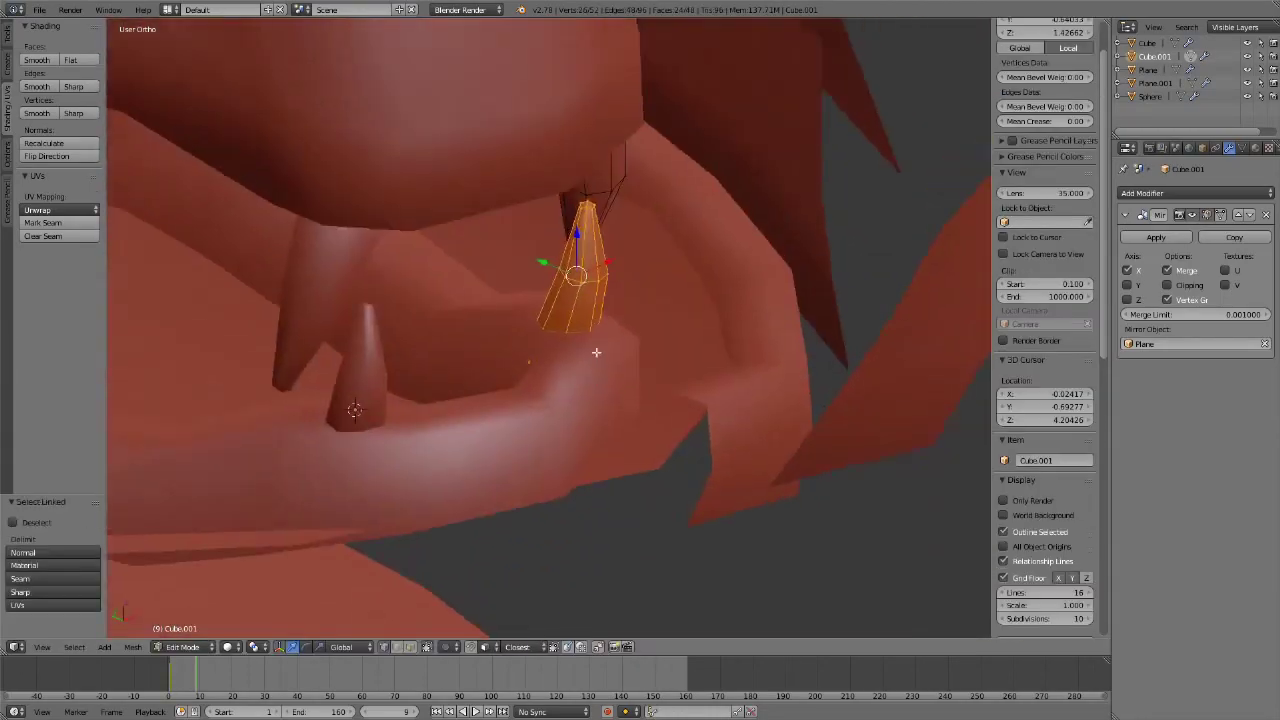
pyautogui.moveTo(596, 352)
pyautogui.mouseDown(button='middle')
pyautogui.moveTo(508, 283)
pyautogui.moveTo(329, 300)
pyautogui.moveTo(625, 264)
pyautogui.mouseUp(button='middle')
pyautogui.press('g')
pyautogui.press('x')
pyautogui.press('Return')
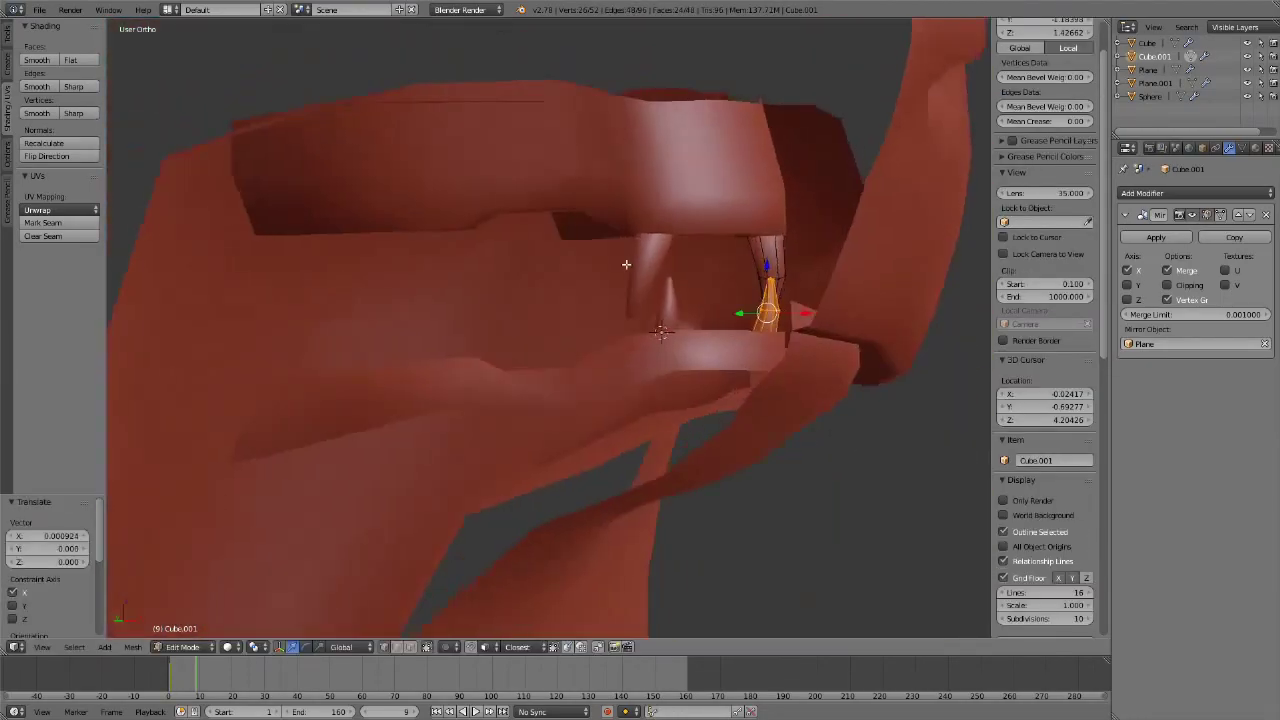
pyautogui.moveTo(715, 220)
pyautogui.mouseDown(button='middle')
pyautogui.moveTo(790, 312)
pyautogui.moveTo(727, 289)
pyautogui.mouseUp(button='middle')
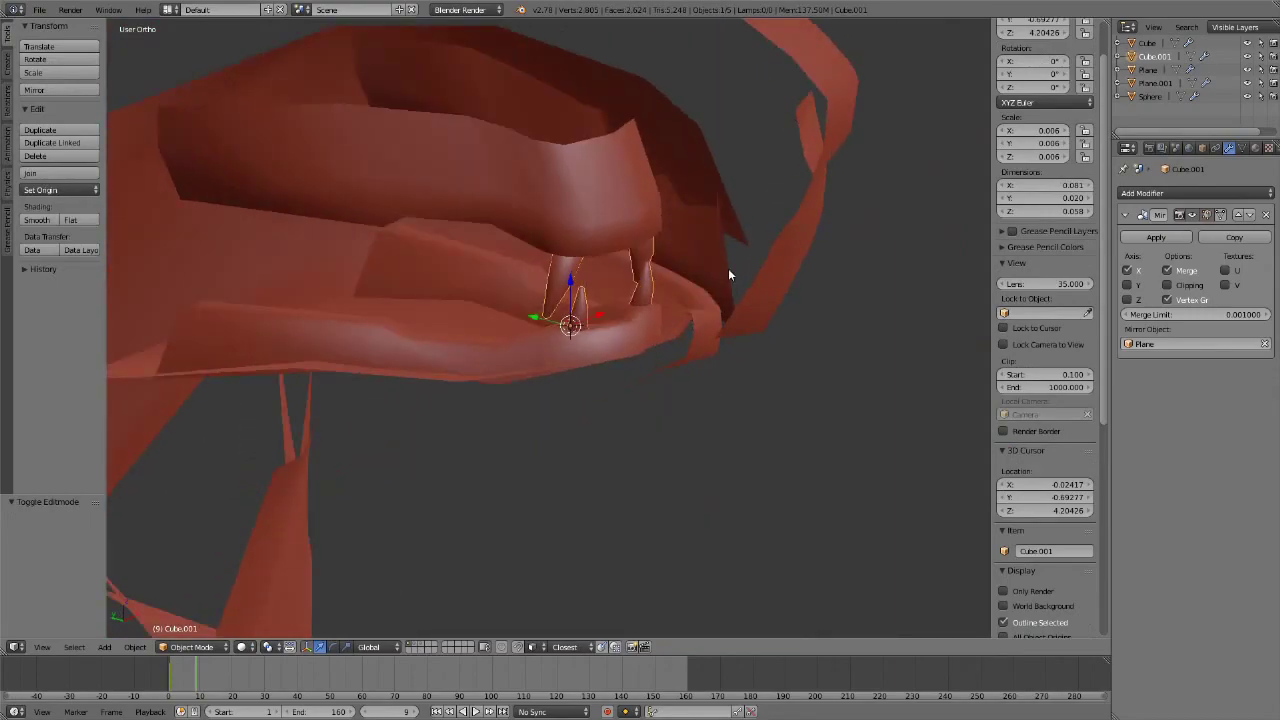
# Add a new cube on the lower gum and scale it down small
pyautogui.hotkey('shift', 'a')
pyautogui.click(1096, 113)
pyautogui.press('s')
pyautogui.click(580, 349)
# Slide the new block along the gum into position
pyautogui.scroll(3, 580, 349)
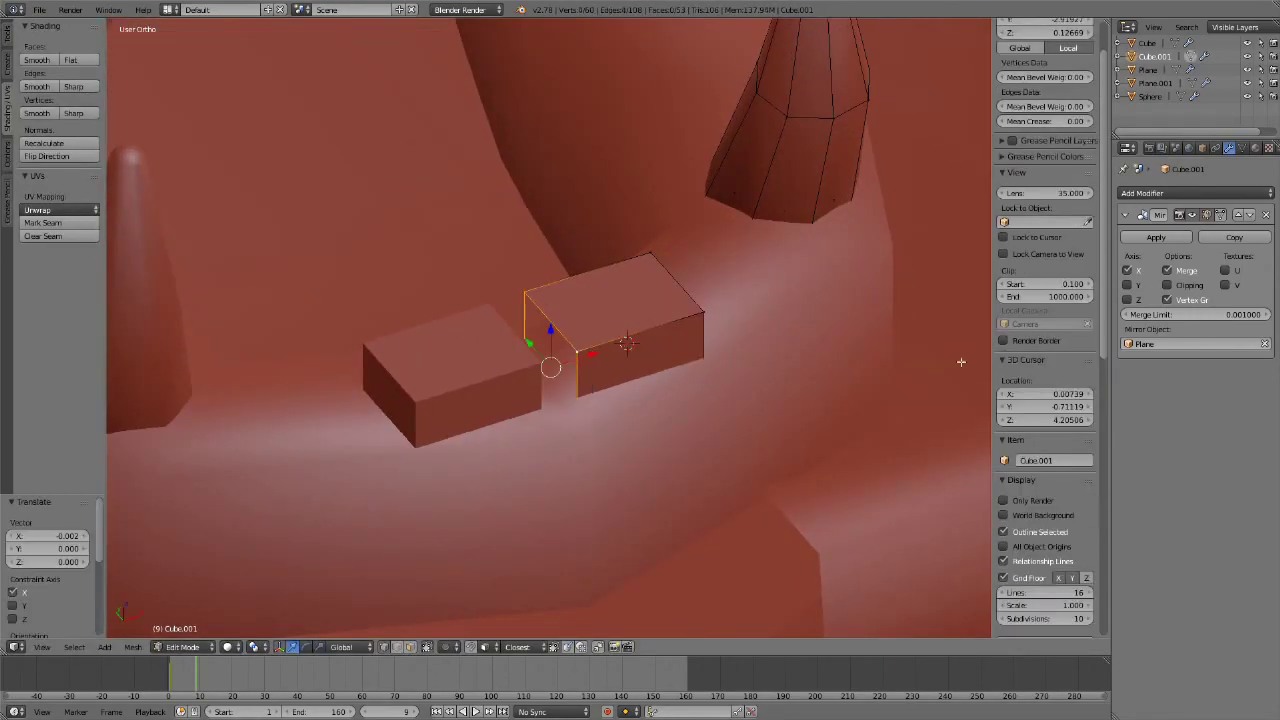
pyautogui.moveTo(693, 384); pyautogui.dragTo(688, 395, button='middle')
pyautogui.press('g')
pyautogui.moveTo(727, 327)
pyautogui.mouseDown(button='middle')
pyautogui.moveTo(854, 332)
pyautogui.moveTo(547, 263)
pyautogui.moveTo(590, 295)
pyautogui.mouseUp(button='middle')
pyautogui.click(926, 324)
# Raise a selected tooth tip vertically along Z to form a point
pyautogui.press('a')
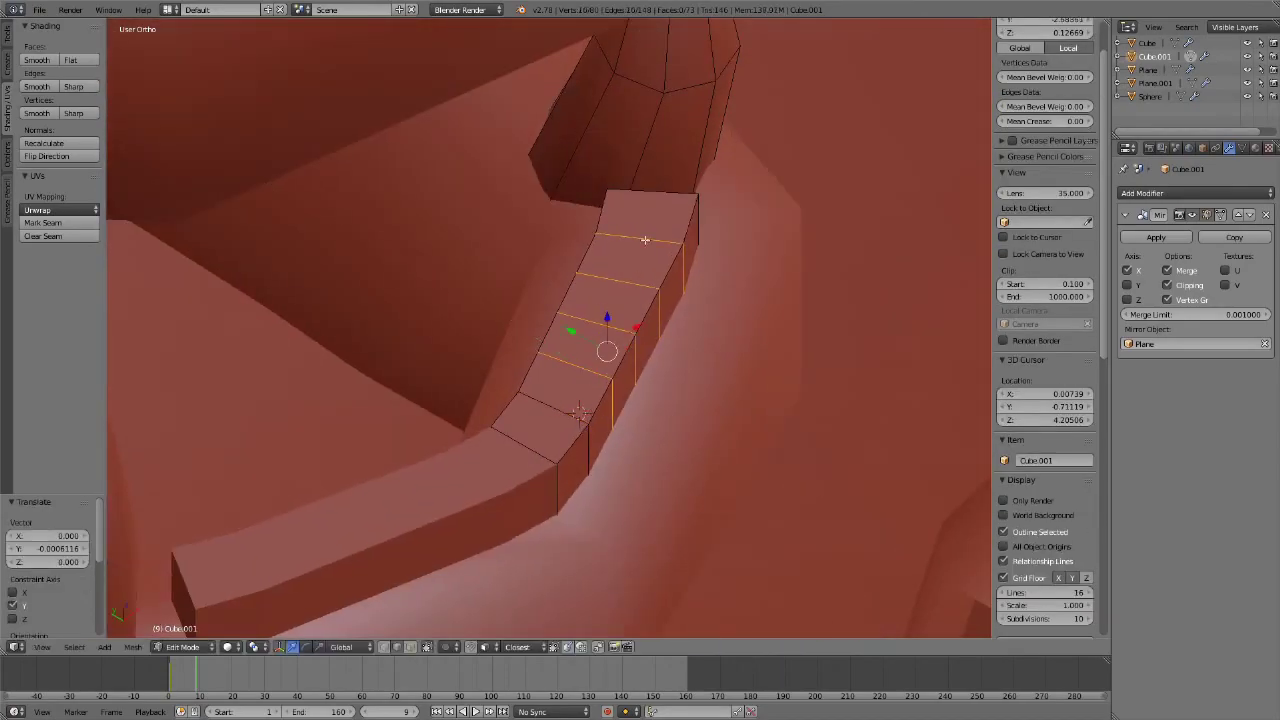
pyautogui.moveTo(645, 240); pyautogui.dragTo(672, 423, button='middle')
pyautogui.press('a')
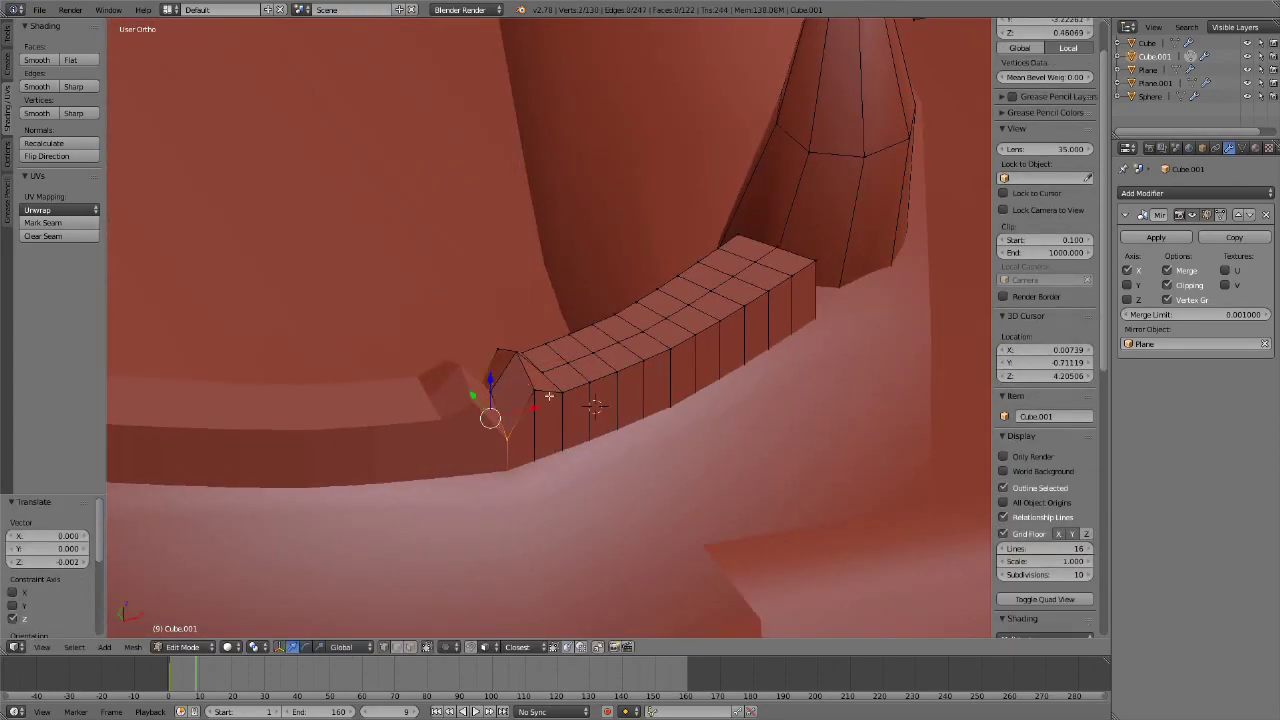
pyautogui.moveTo(523, 384); pyautogui.dragTo(599, 413, button='middle')
pyautogui.press('g')
pyautogui.press('z')
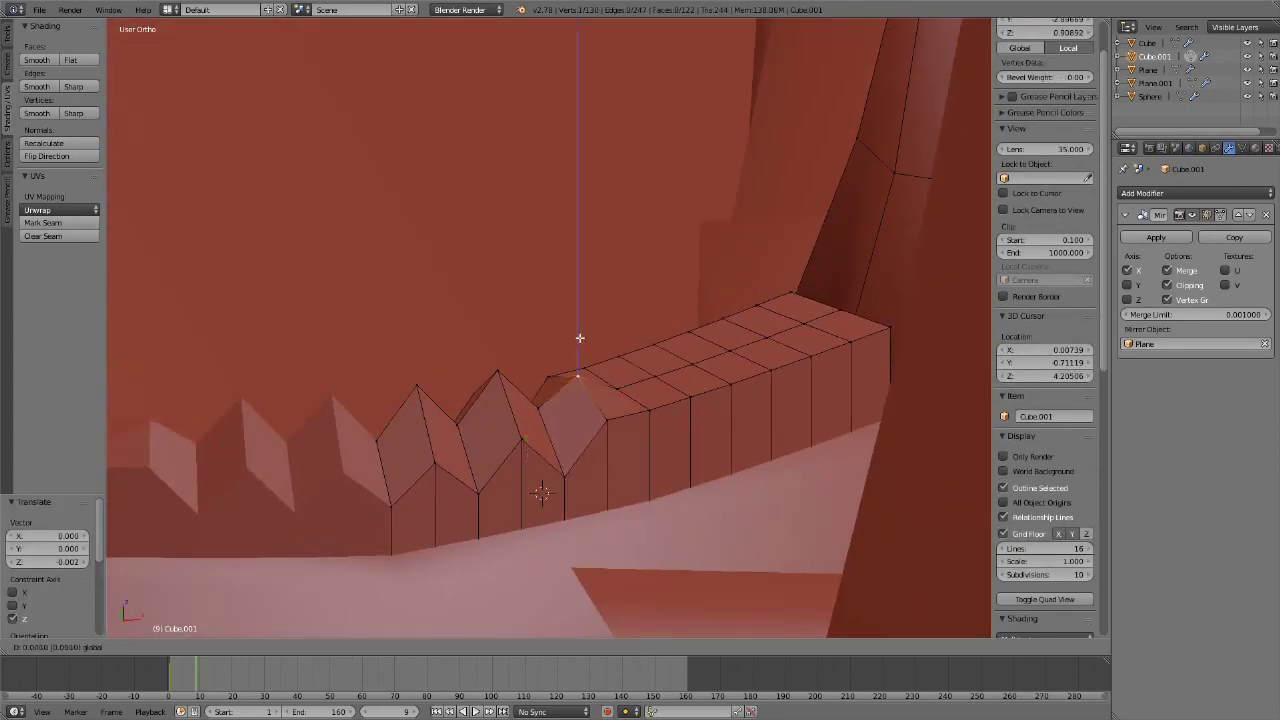
pyautogui.click(579, 352)
# Shrink the selected teeth and rescale them to the new size
pyautogui.moveTo(579, 352); pyautogui.dragTo(629, 437, button='middle')
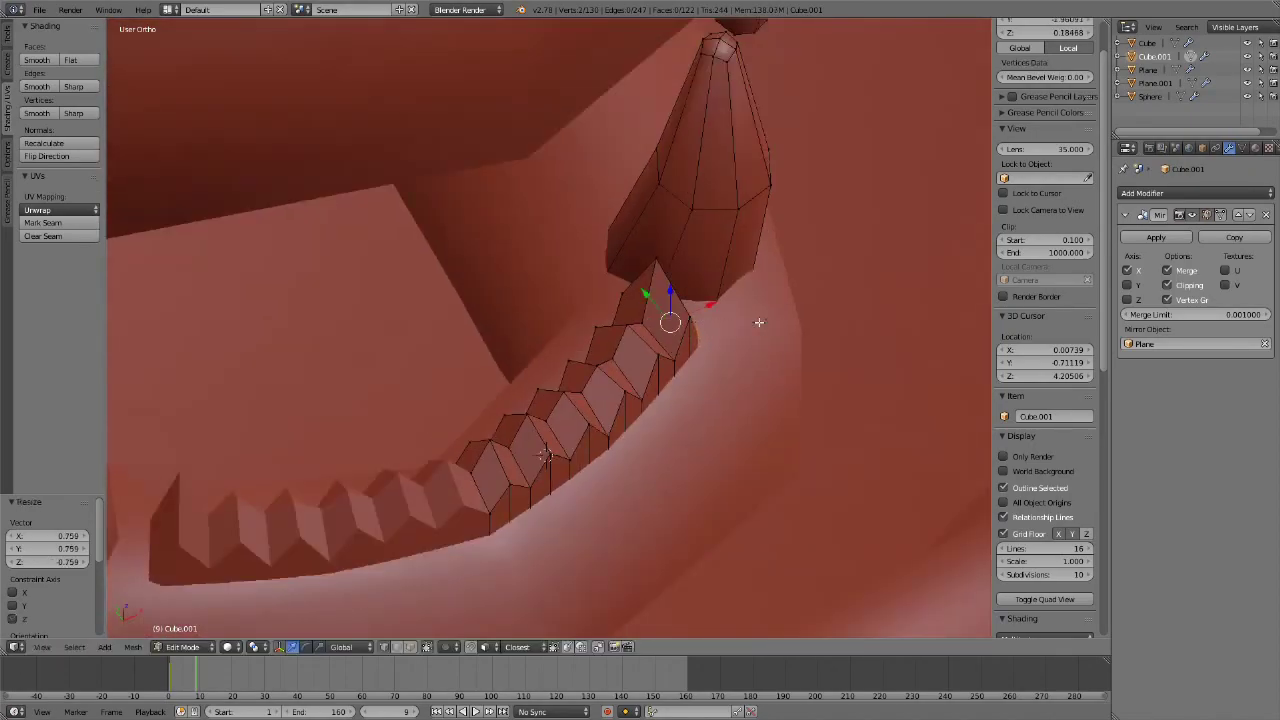
pyautogui.click(759, 322)
pyautogui.moveTo(759, 322); pyautogui.dragTo(654, 367, button='middle')
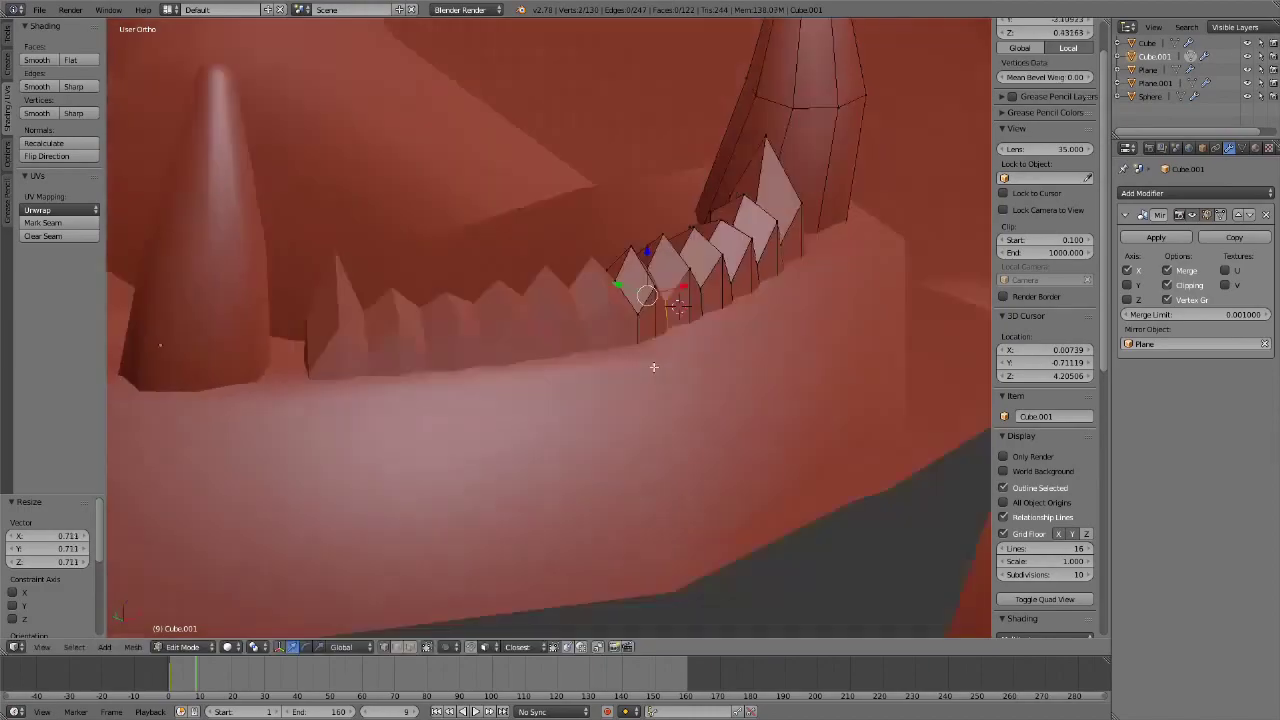
pyautogui.moveTo(654, 367); pyautogui.dragTo(720, 285, button='middle')
pyautogui.press('s')
pyautogui.click(634, 377)
pyautogui.moveTo(634, 377)
pyautogui.mouseDown(button='middle')
pyautogui.moveTo(486, 425)
pyautogui.moveTo(489, 402)
pyautogui.mouseUp(button='middle')
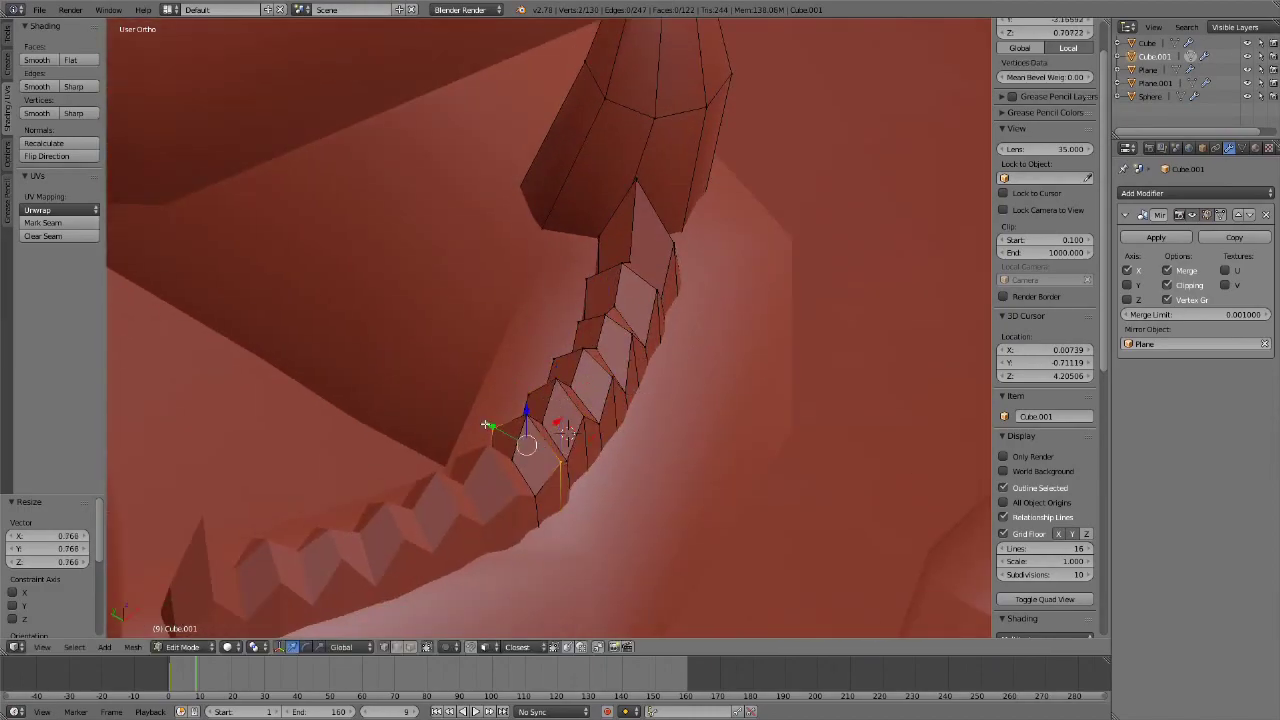
# Check the teeth in wireframe, then confirm a further adjustment to them
pyautogui.press('a')
pyautogui.press('z')
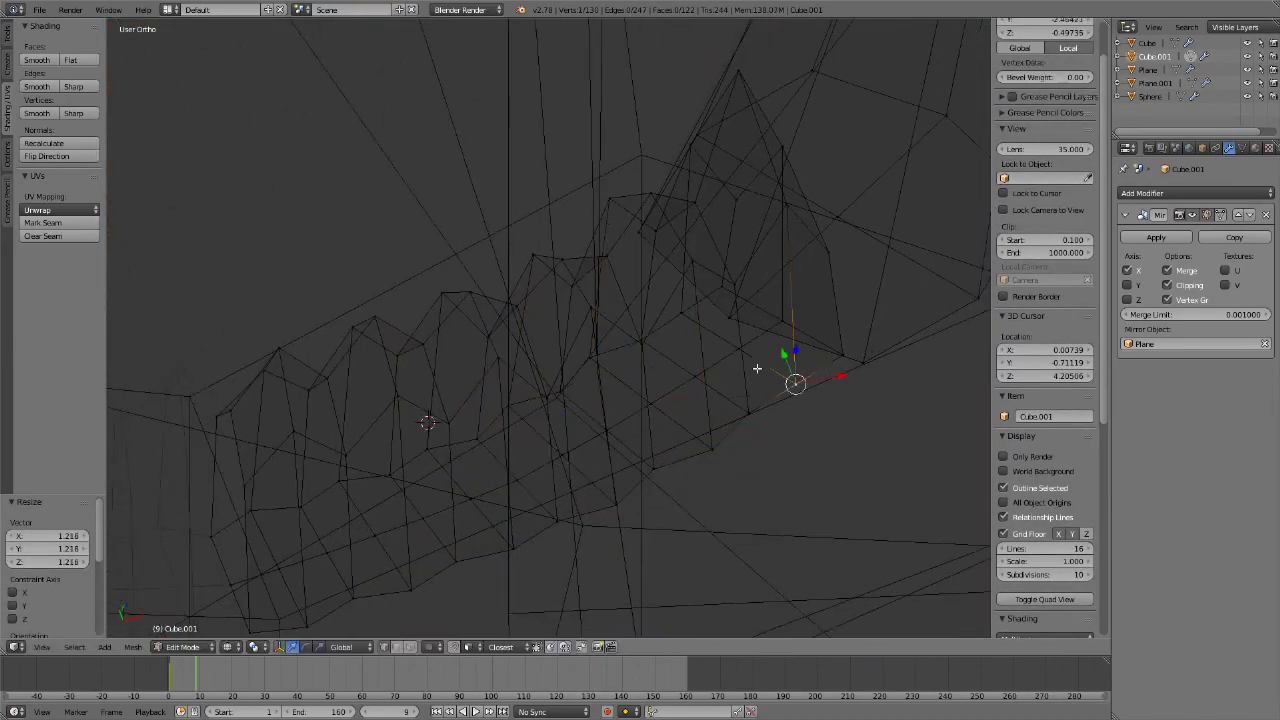
pyautogui.press('z')
pyautogui.moveTo(616, 437); pyautogui.dragTo(558, 437, button='middle')
pyautogui.click(732, 330)
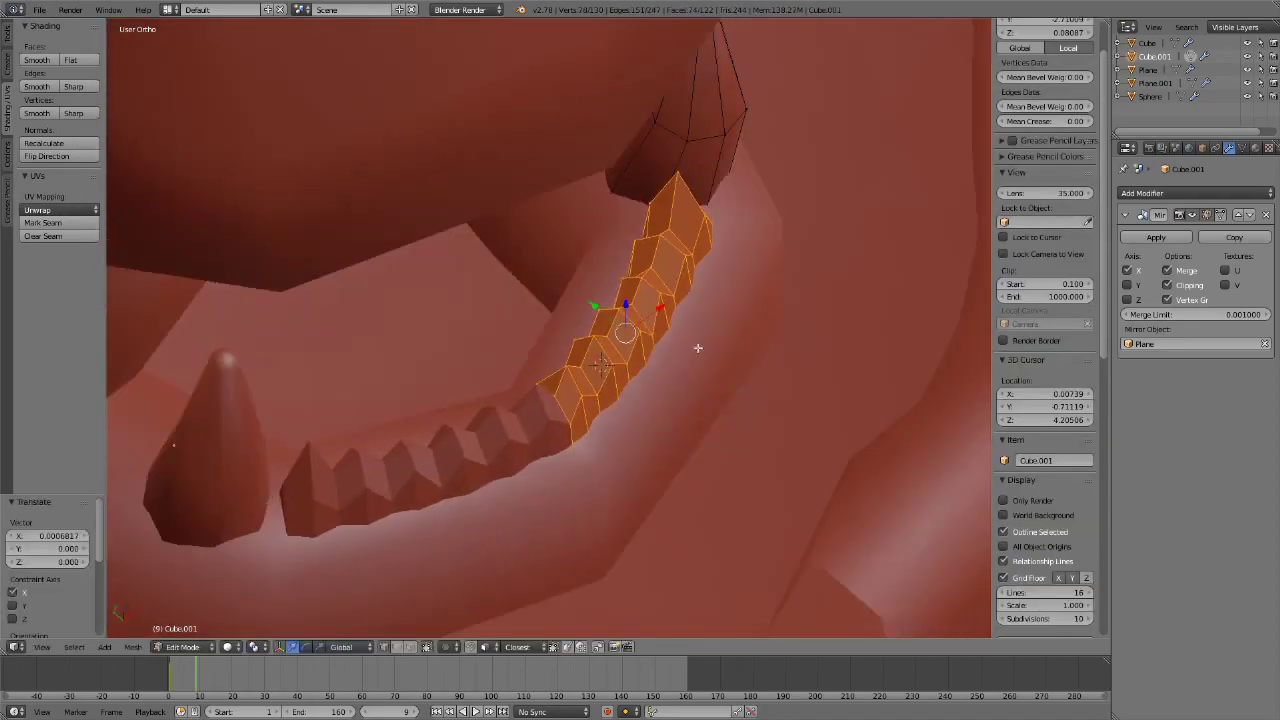
pyautogui.moveTo(694, 349)
pyautogui.mouseDown(button='middle')
pyautogui.moveTo(597, 257)
pyautogui.moveTo(780, 246)
pyautogui.moveTo(529, 323)
pyautogui.mouseUp(button='middle')
# Inspect the teeth object in wireframe and solid shading outside Edit Mode
pyautogui.press('Tab')
pyautogui.press('Tab')
pyautogui.press('z')
pyautogui.moveTo(470, 432); pyautogui.dragTo(622, 262, button='middle')
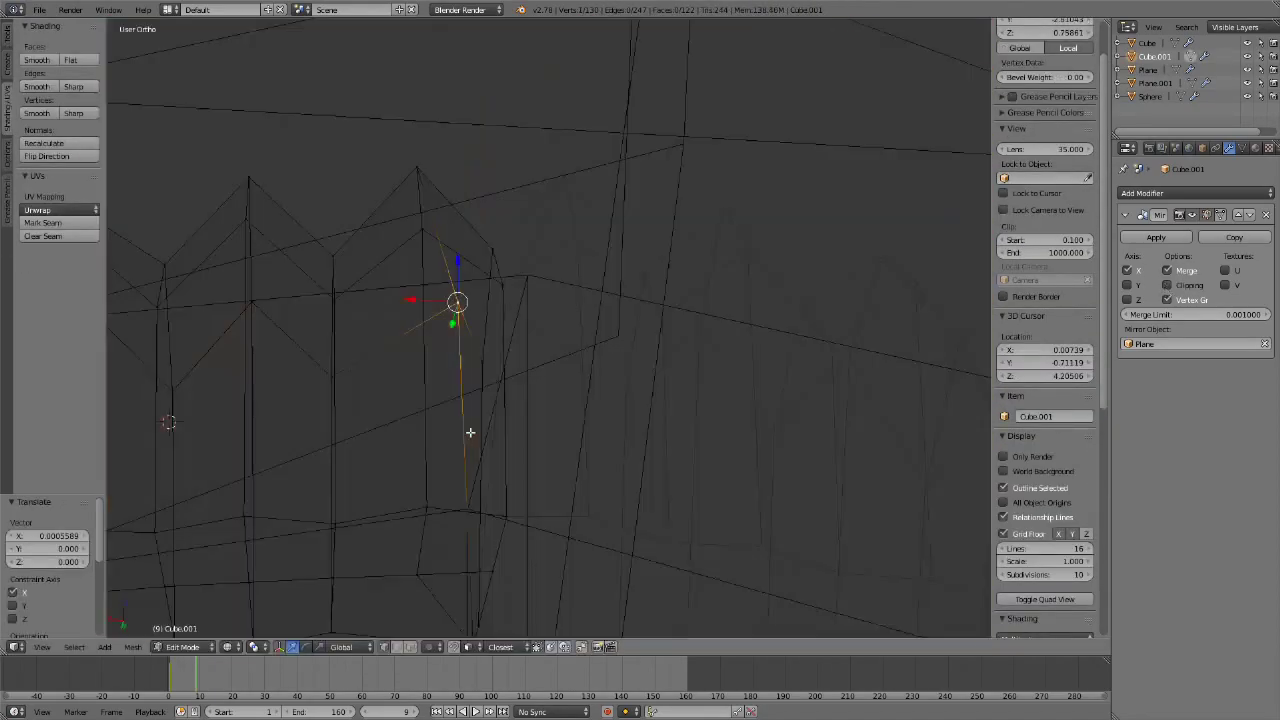
pyautogui.press('z')
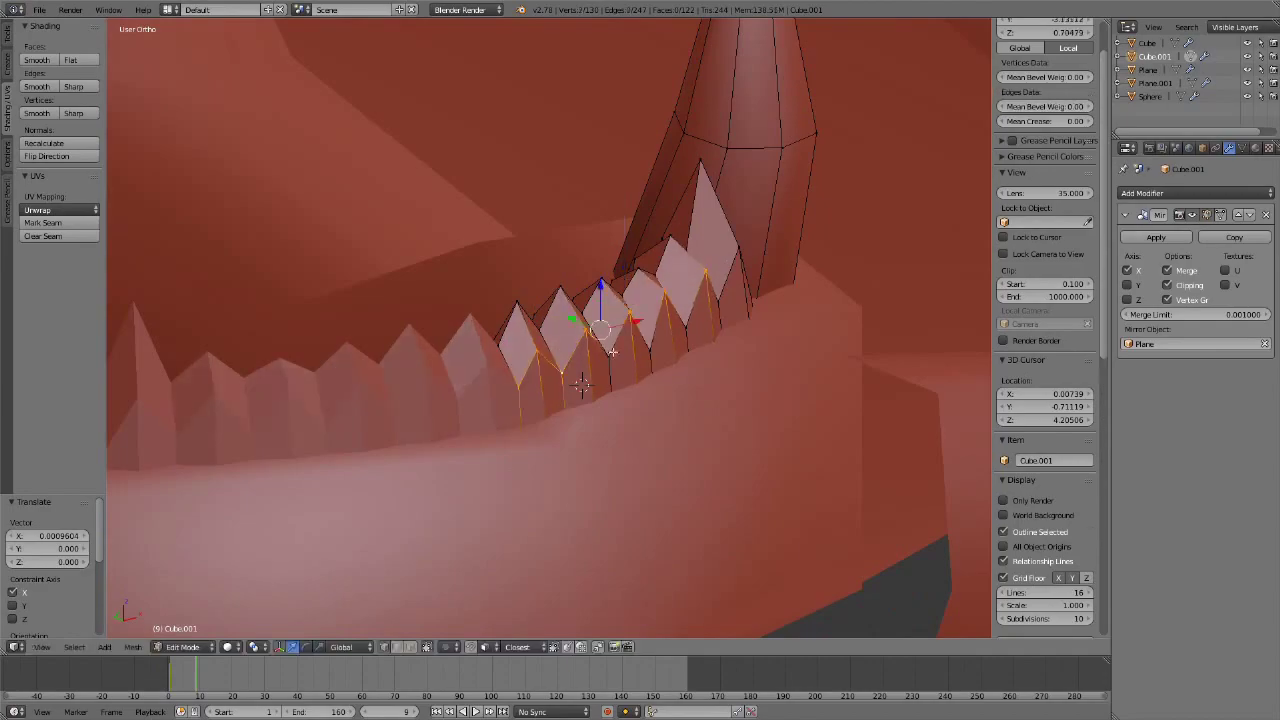
pyautogui.scroll(-3, 590, 329)
pyautogui.moveTo(590, 329)
pyautogui.mouseDown(button='middle')
pyautogui.moveTo(628, 381)
pyautogui.moveTo(700, 250)
pyautogui.moveTo(546, 338)
pyautogui.mouseUp(button='middle')
pyautogui.press('Tab')
# Delete the unwanted selected faces from the teeth mesh
pyautogui.press('Tab')
pyautogui.scroll(3, 628, 381)
pyautogui.scroll(-3, 670, 326)
pyautogui.moveTo(670, 326); pyautogui.dragTo(556, 500, button='middle')
pyautogui.press('Tab')
pyautogui.press('z')
pyautogui.scroll(3, 671, 326)
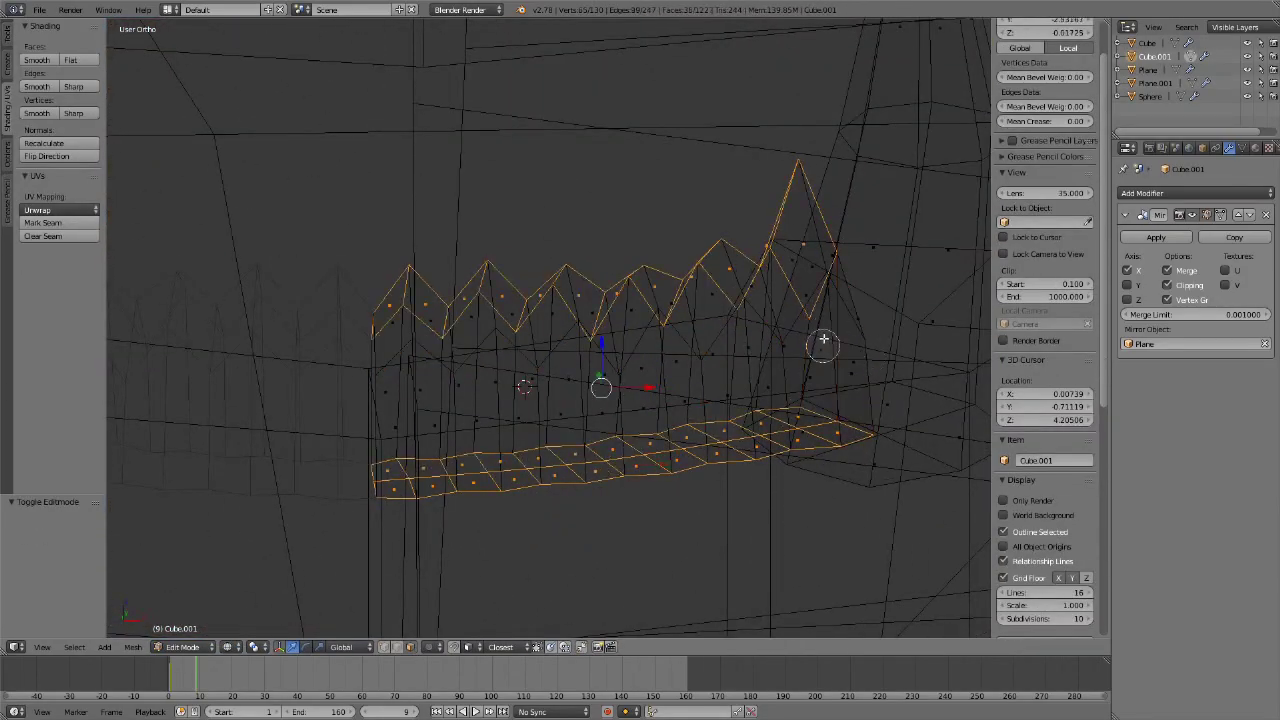
pyautogui.press('x')
pyautogui.click(823, 341)
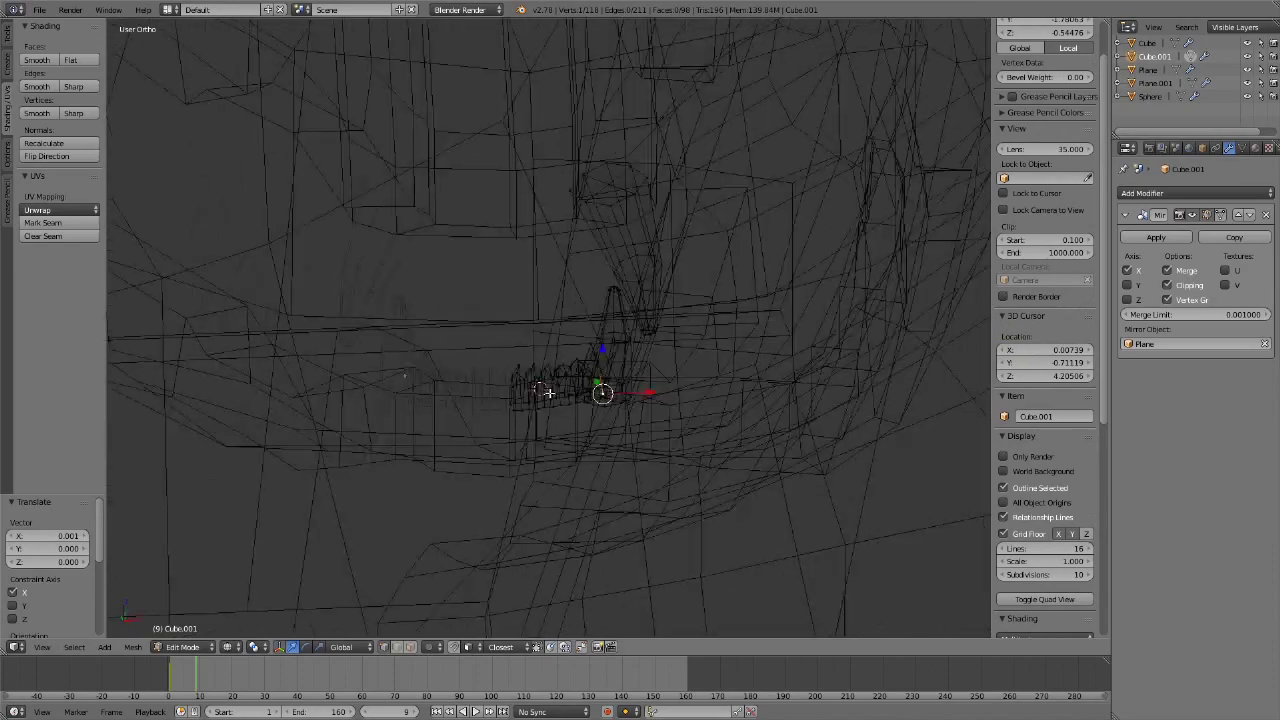
pyautogui.press('z')
pyautogui.scroll(3, 548, 393)
pyautogui.moveTo(548, 393)
pyautogui.mouseDown(button='middle')
pyautogui.moveTo(588, 300)
pyautogui.moveTo(586, 265)
pyautogui.moveTo(541, 340)
pyautogui.mouseUp(button='middle')
# Shift the selected teeth slightly along Y, then deselect and leave Edit Mode
pyautogui.press('g')
pyautogui.press('y')
pyautogui.press('Return')
pyautogui.scroll(1, 588, 280)
pyautogui.scroll(-3, 588, 279)
pyautogui.press('a')
pyautogui.press('Tab')
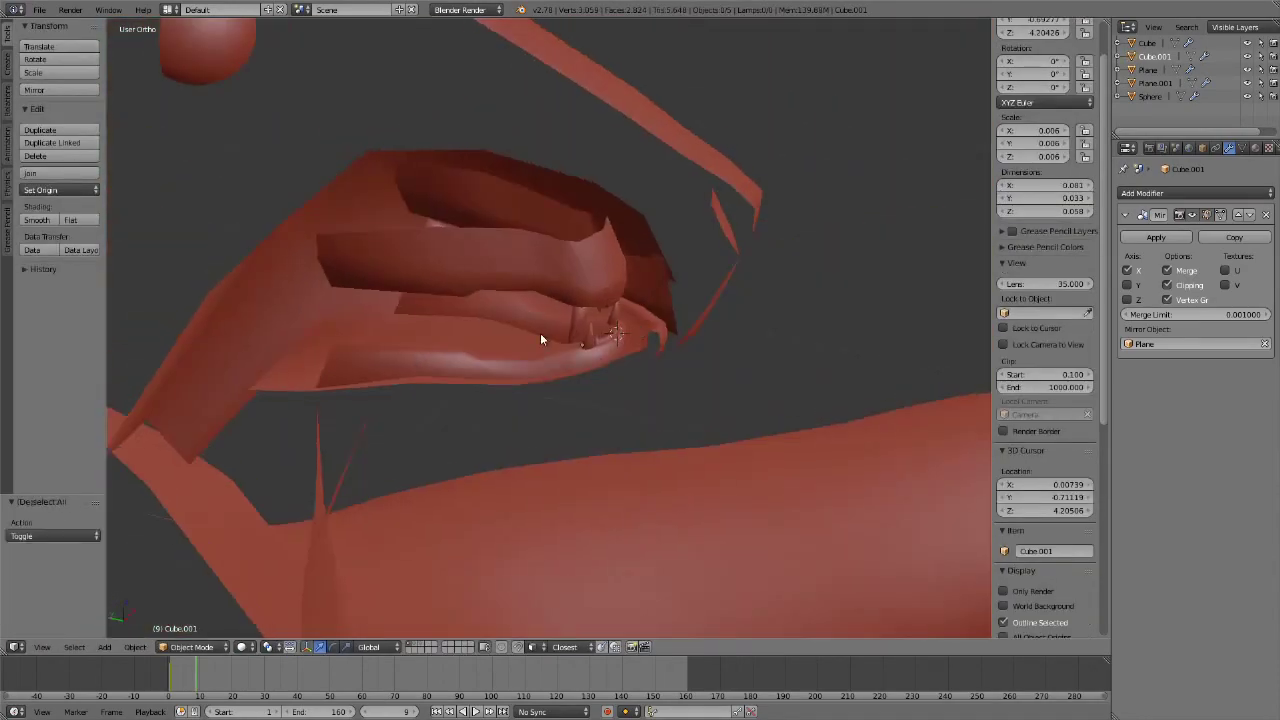
pyautogui.scroll(3, 532, 341)
# Shrink the new box and rotate it about Z to follow the gum
pyautogui.press('Tab')
pyautogui.press('s')
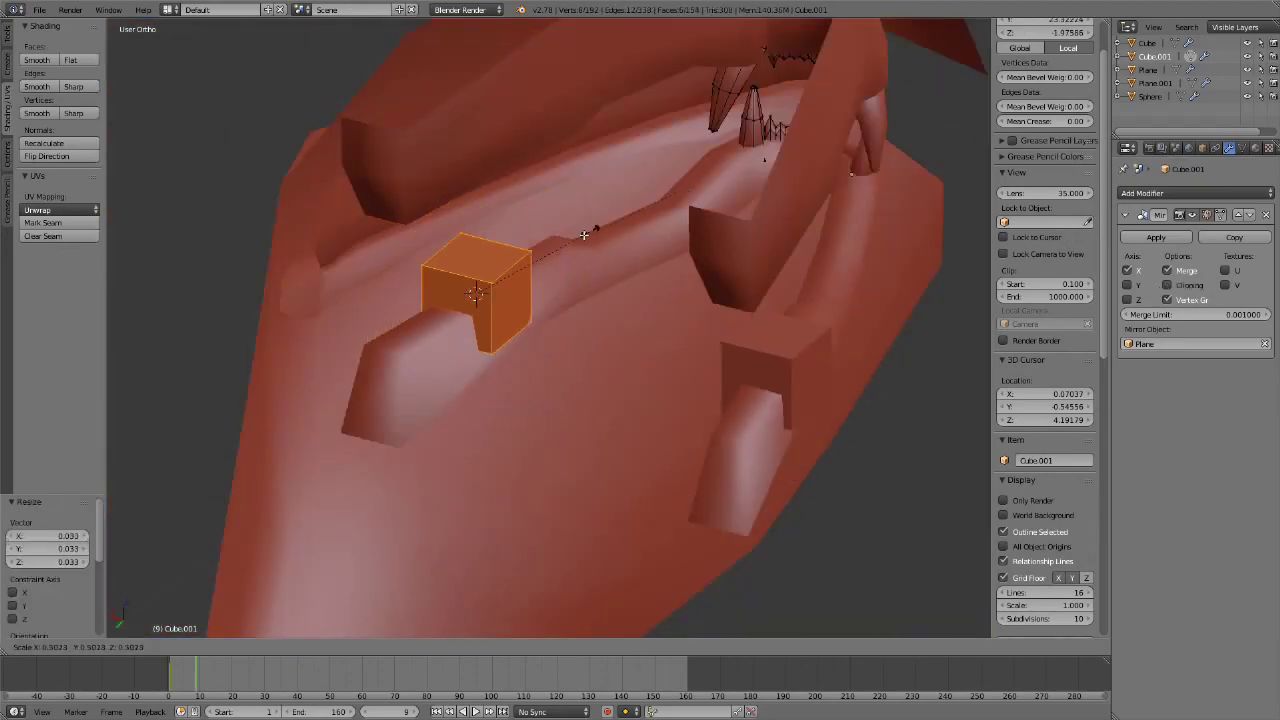
pyautogui.click(651, 200)
pyautogui.press('KP_7')
pyautogui.press('s')
pyautogui.moveTo(624, 222); pyautogui.dragTo(583, 211, button='middle')
pyautogui.press('r')
pyautogui.press('z')
pyautogui.click(583, 211)
# Move the box onto the gum along Y and stretch it along X
pyautogui.scroll(3, 416, 550)
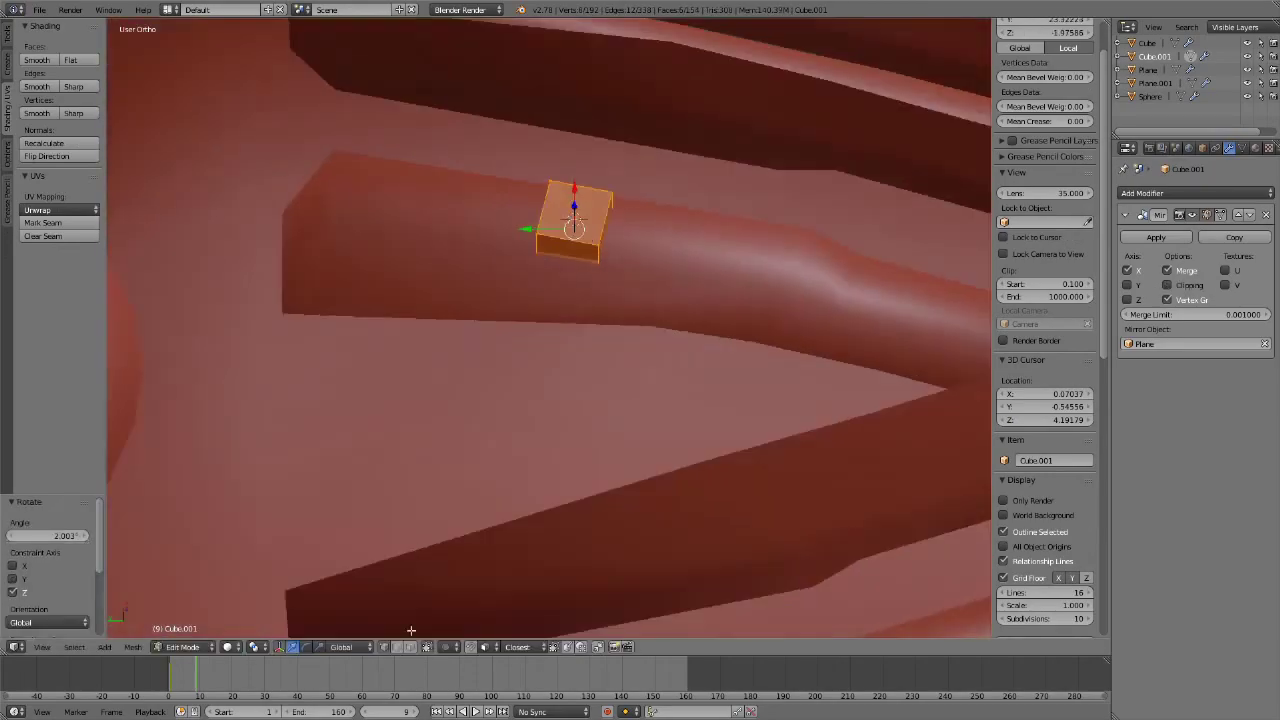
pyautogui.moveTo(716, 256); pyautogui.dragTo(624, 224, button='middle')
pyautogui.press('g')
pyautogui.press('y')
pyautogui.click(620, 230)
pyautogui.press('s')
pyautogui.press('x')
pyautogui.click(571, 134)
pyautogui.moveTo(571, 134)
pyautogui.mouseDown(button='middle')
pyautogui.moveTo(651, 196)
pyautogui.moveTo(610, 316)
pyautogui.moveTo(328, 327)
pyautogui.mouseUp(button='middle')
# Add evenly centred loop cuts and raise alternate edges into a zigzag
pyautogui.hotkey('ctrl', 'r')
pyautogui.scroll(4, 425, 334)
pyautogui.click(425, 334)
pyautogui.rightClick(425, 334)
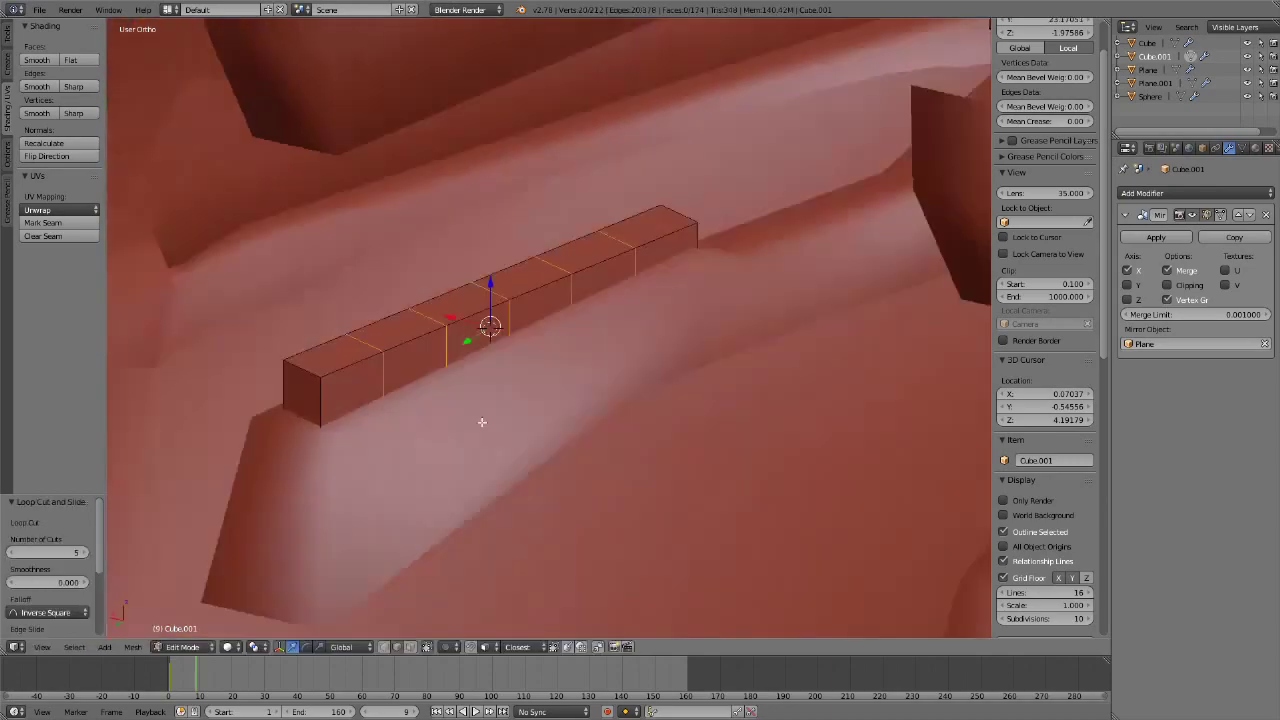
pyautogui.moveTo(480, 423); pyautogui.dragTo(337, 321, button='middle')
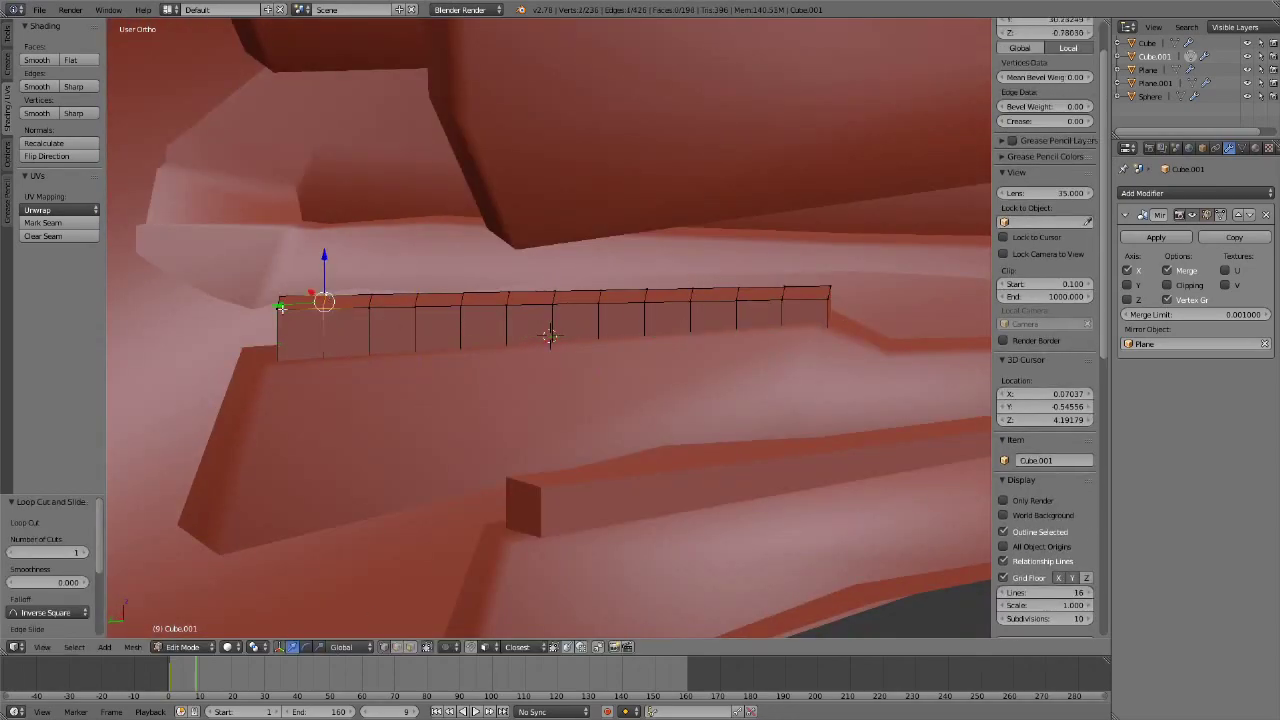
pyautogui.click(555, 268)
pyautogui.moveTo(555, 268)
pyautogui.mouseDown(button='middle')
pyautogui.moveTo(851, 249)
pyautogui.moveTo(634, 320)
pyautogui.moveTo(407, 310)
pyautogui.mouseUp(button='middle')
# Try an extra loop cut, undo it, and deselect everything
pyautogui.hotkey('ctrl', 'r')
pyautogui.click(386, 252)
pyautogui.moveTo(386, 252)
pyautogui.mouseDown(button='middle')
pyautogui.moveTo(472, 316)
pyautogui.moveTo(483, 298)
pyautogui.mouseUp(button='middle')
pyautogui.hotkey('ctrl', 'z')
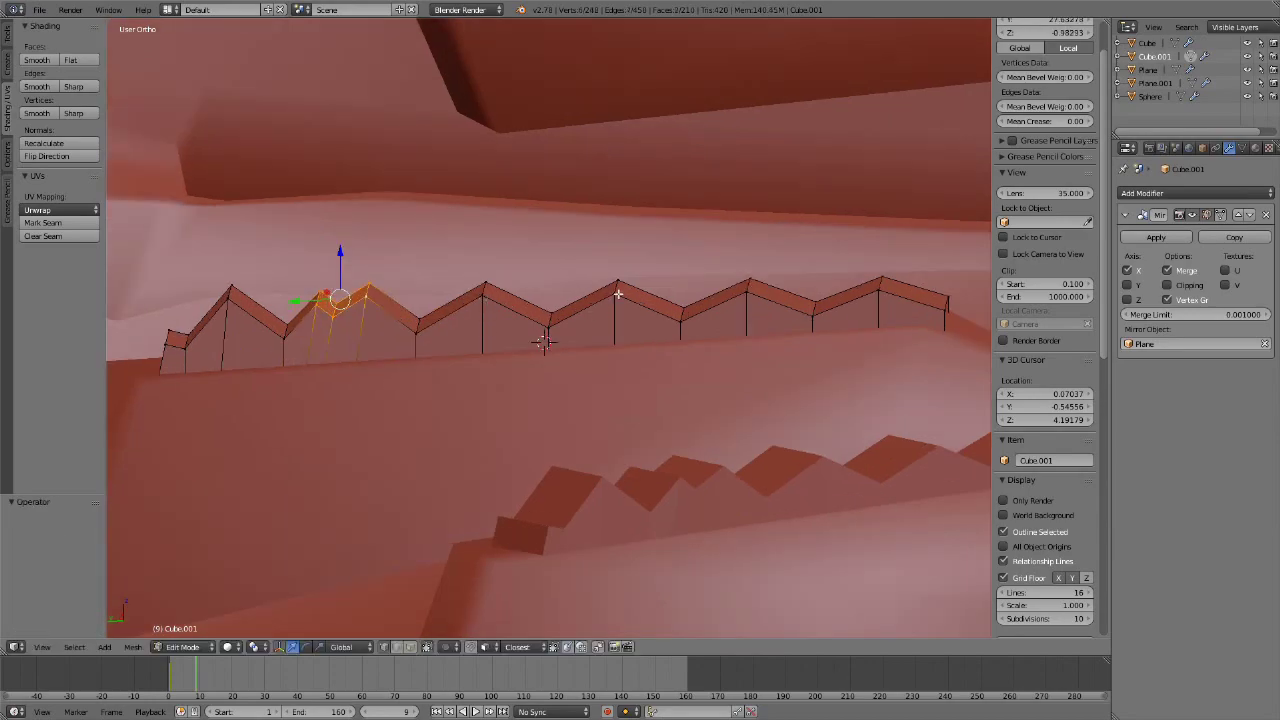
pyautogui.press('a')
pyautogui.moveTo(883, 305)
pyautogui.mouseDown(button='middle')
pyautogui.moveTo(814, 343)
pyautogui.moveTo(459, 427)
pyautogui.mouseUp(button='middle')
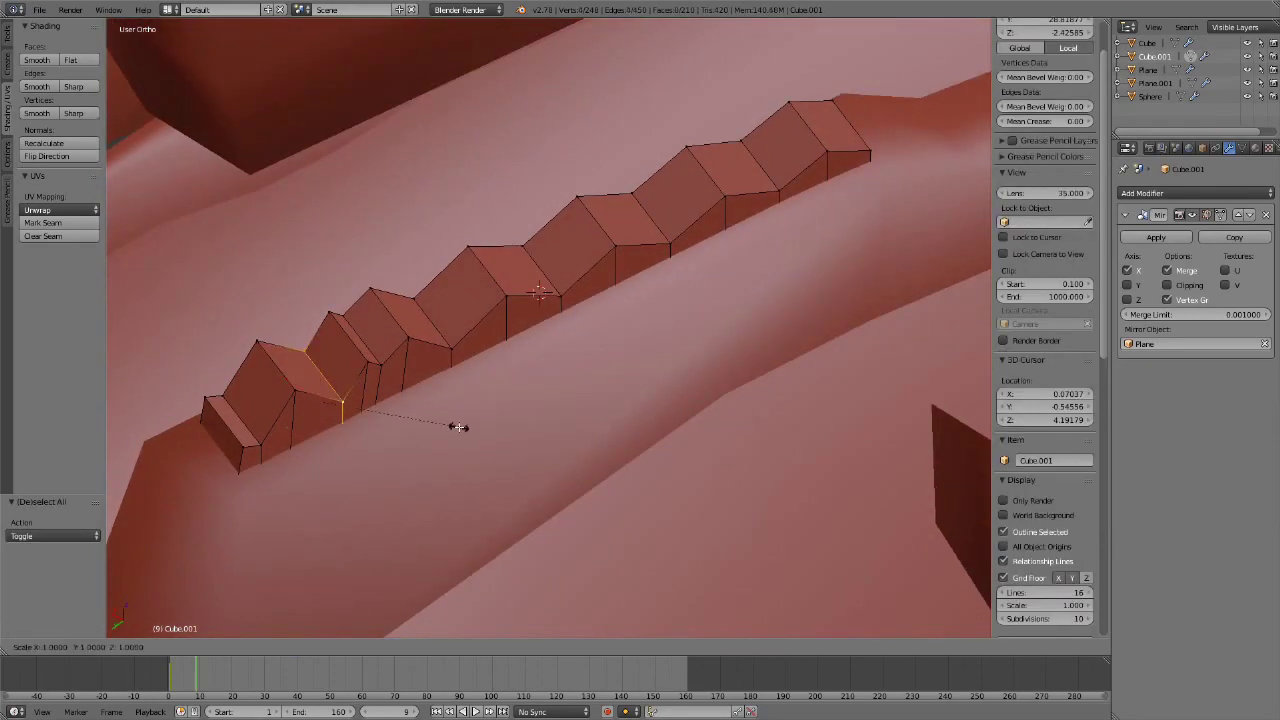
pyautogui.moveTo(262, 452)
pyautogui.mouseDown(button='middle')
pyautogui.moveTo(308, 406)
pyautogui.moveTo(560, 391)
pyautogui.moveTo(540, 302)
pyautogui.moveTo(694, 280)
pyautogui.moveTo(480, 314)
pyautogui.moveTo(586, 294)
pyautogui.moveTo(411, 450)
pyautogui.moveTo(371, 280)
pyautogui.moveTo(586, 210)
pyautogui.moveTo(614, 214)
pyautogui.mouseUp(button='middle')
# Add a new edge loop across the teeth mesh
pyautogui.press('s')
pyautogui.press('Escape')
pyautogui.press('Tab')
pyautogui.press('Tab')
pyautogui.moveTo(778, 194)
pyautogui.mouseDown(button='middle')
pyautogui.moveTo(243, 266)
pyautogui.moveTo(500, 290)
pyautogui.moveTo(334, 220)
pyautogui.moveTo(749, 289)
pyautogui.moveTo(671, 286)
pyautogui.moveTo(643, 229)
pyautogui.moveTo(457, 300)
pyautogui.moveTo(510, 310)
pyautogui.mouseUp(button='middle')
pyautogui.hotkey('ctrl', 'r')
pyautogui.click(510, 310)
pyautogui.moveTo(537, 352); pyautogui.dragTo(500, 237, button='middle')
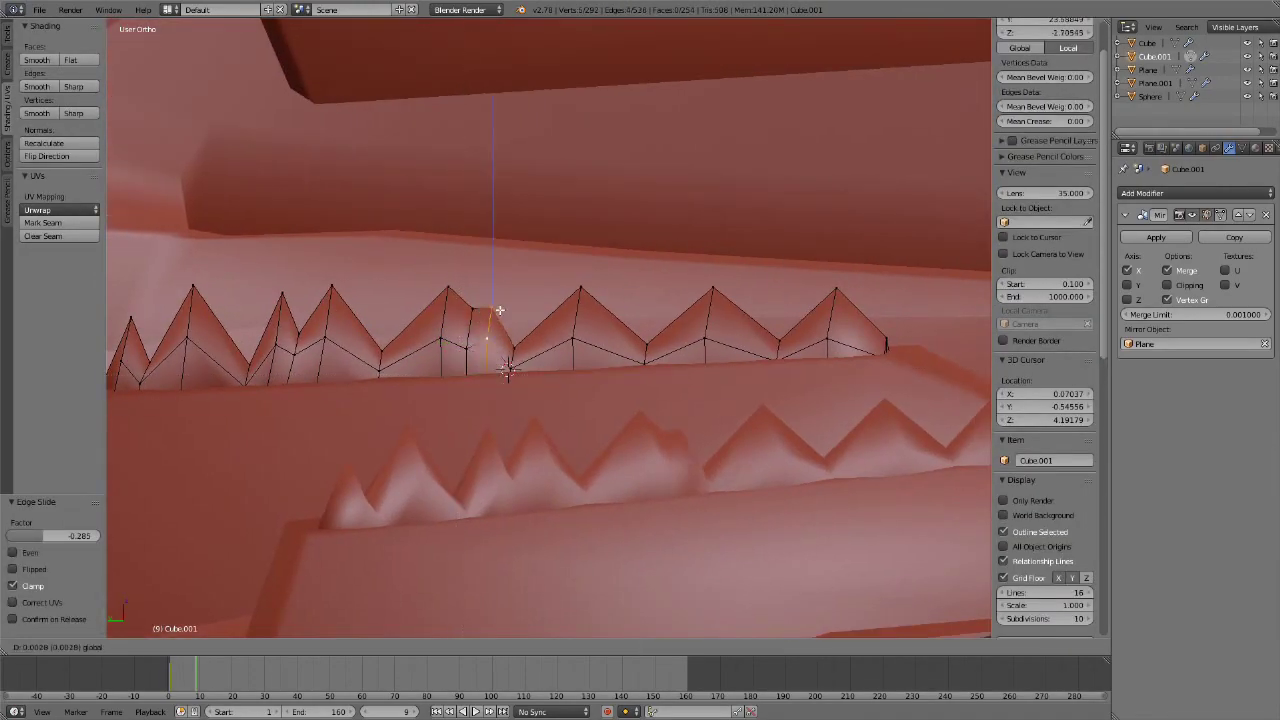
# Slide the new edge -0.285 along Y to reshape the tooth points
pyautogui.press('g')
pyautogui.press('y')
pyautogui.click(314, 349)
pyautogui.moveTo(314, 349)
pyautogui.mouseDown(button='middle')
pyautogui.moveTo(446, 346)
pyautogui.moveTo(629, 297)
pyautogui.moveTo(543, 354)
pyautogui.moveTo(571, 323)
pyautogui.moveTo(600, 320)
pyautogui.mouseUp(button='middle')
# Select the whole tooth row, resize it and shift it along X
pyautogui.press('l')
pyautogui.press('s')
pyautogui.click(560, 314)
pyautogui.press('g')
pyautogui.press('x')
pyautogui.click(568, 331)
# Place the duplicated teeth and raise them 0.057 along Z
pyautogui.click(568, 275)
pyautogui.moveTo(568, 275)
pyautogui.mouseDown(button='middle')
pyautogui.moveTo(530, 170)
pyautogui.moveTo(538, 281)
pyautogui.mouseUp(button='middle')
pyautogui.press('g')
pyautogui.press('z')
pyautogui.click(530, 170)
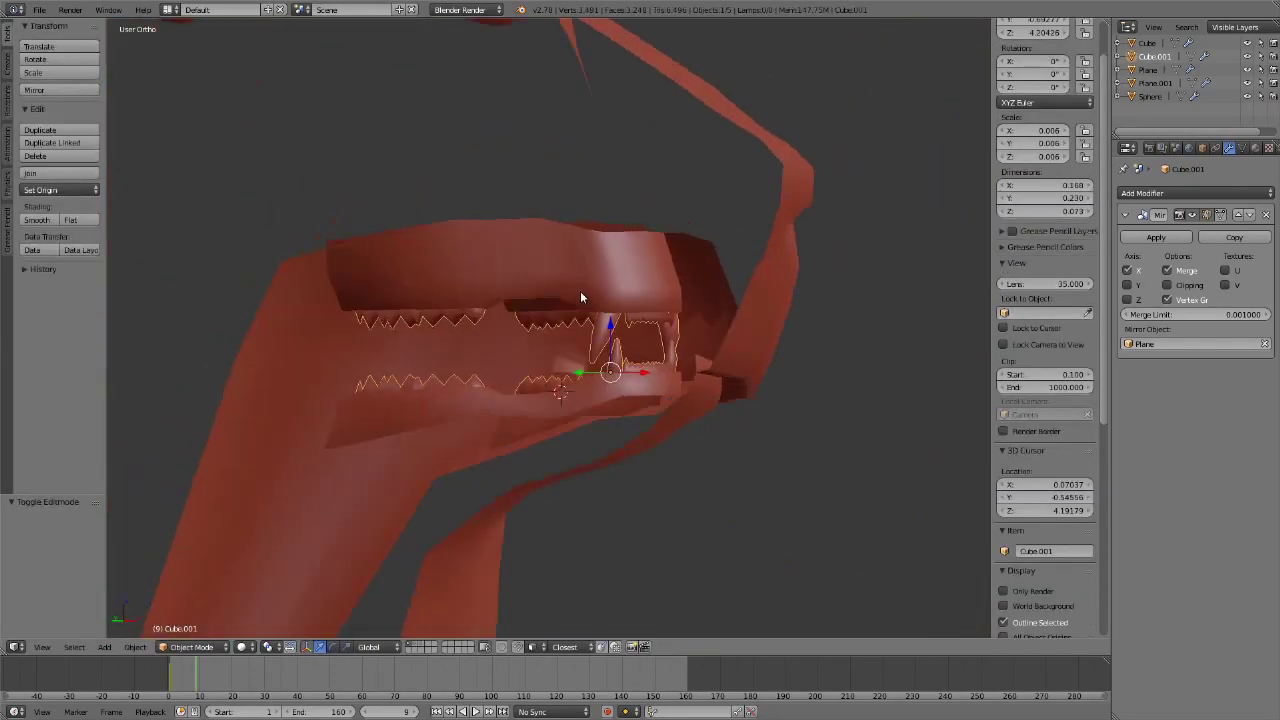
# Select the tongue box in the mouth and extend it further back
pyautogui.rightClick(586, 386)
pyautogui.moveTo(586, 386)
pyautogui.mouseDown(button='middle')
pyautogui.moveTo(380, 383)
pyautogui.moveTo(590, 372)
pyautogui.mouseUp(button='middle')
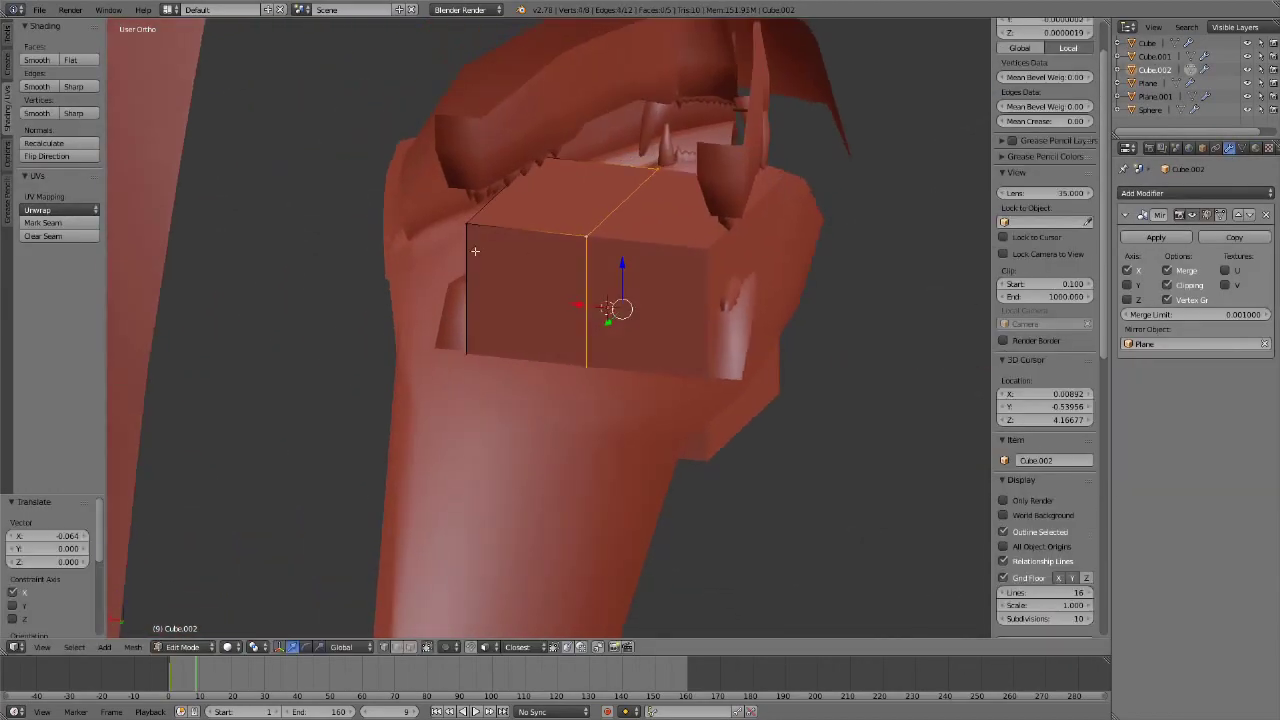
pyautogui.moveTo(487, 339)
pyautogui.mouseDown(button='middle')
pyautogui.moveTo(366, 204)
pyautogui.moveTo(704, 311)
pyautogui.mouseUp(button='middle')
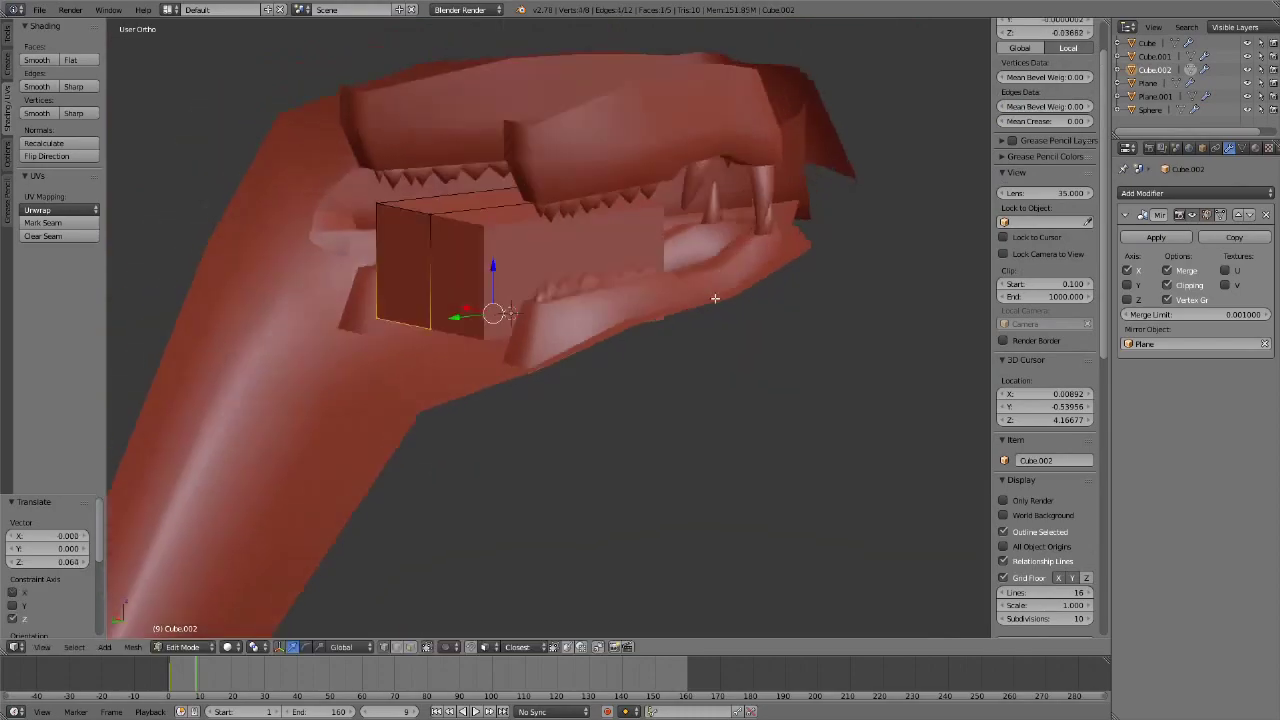
pyautogui.moveTo(543, 266)
pyautogui.mouseDown(button='middle')
pyautogui.moveTo(503, 340)
pyautogui.moveTo(466, 334)
pyautogui.moveTo(400, 280)
pyautogui.moveTo(565, 222)
pyautogui.mouseUp(button='middle')
pyautogui.hotkey('ctrl', 'v')
pyautogui.moveTo(393, 272)
pyautogui.mouseDown(button='middle')
pyautogui.moveTo(551, 280)
pyautogui.moveTo(571, 309)
pyautogui.moveTo(500, 340)
pyautogui.moveTo(581, 247)
pyautogui.moveTo(337, 241)
pyautogui.mouseUp(button='middle')
# Add an edge loop along the tongue and vertex-slide it into place
pyautogui.hotkey('ctrl', 'r')
pyautogui.click(337, 241)
pyautogui.click(472, 208)
pyautogui.moveTo(472, 208)
pyautogui.mouseDown(button='middle')
pyautogui.moveTo(560, 280)
pyautogui.moveTo(540, 250)
pyautogui.moveTo(600, 200)
pyautogui.moveTo(735, 336)
pyautogui.moveTo(453, 287)
pyautogui.moveTo(757, 401)
pyautogui.mouseUp(button='middle')
pyautogui.press('z')
pyautogui.press('z')
pyautogui.hotkey('shift', 'v')
pyautogui.click(453, 287)
pyautogui.press('Tab')
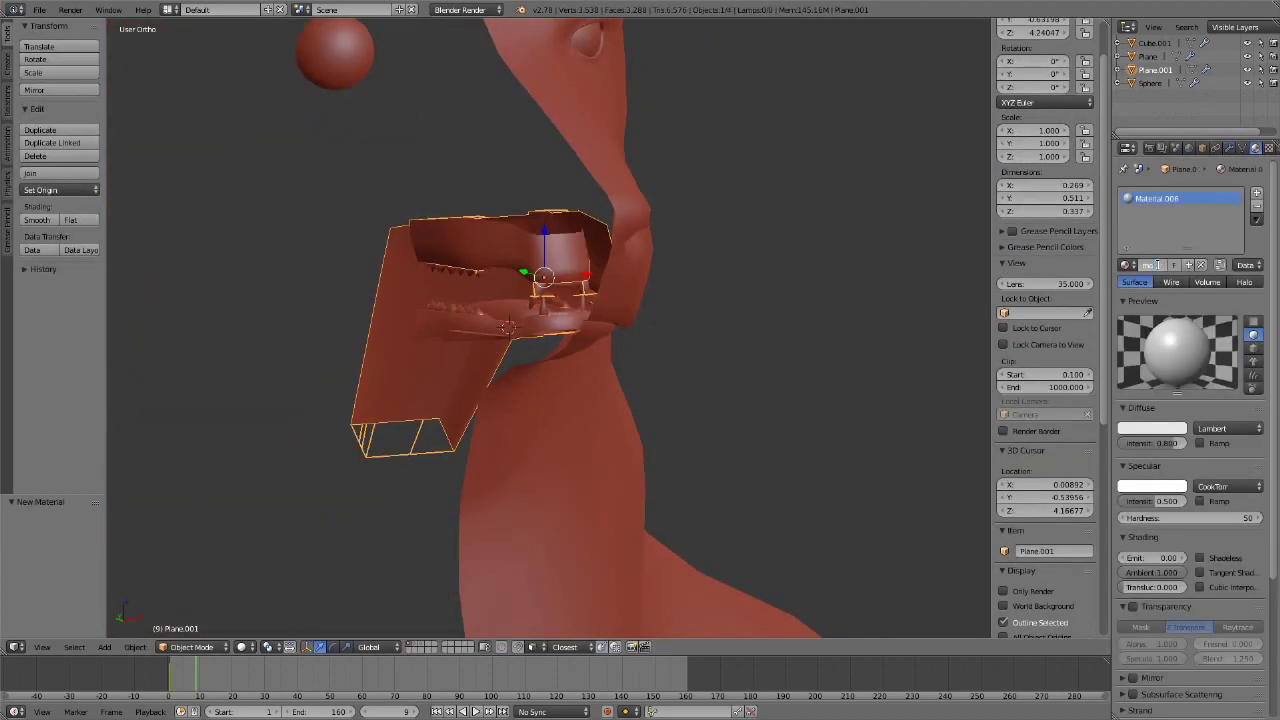
# Join the teeth and tongue pieces into Plane.001 and view the whole bear
pyautogui.hotkey('ctrl', 'j')
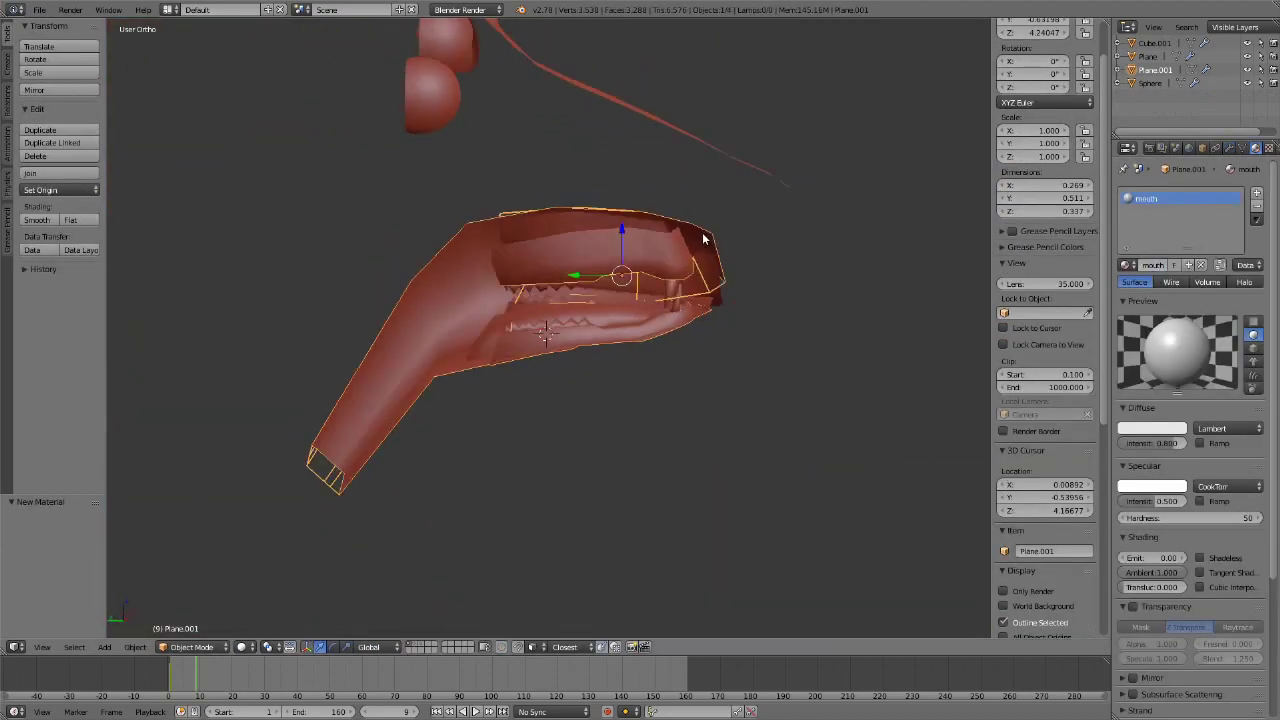
pyautogui.moveTo(454, 338)
pyautogui.mouseDown(button='middle')
pyautogui.moveTo(420, 334)
pyautogui.moveTo(571, 366)
pyautogui.moveTo(443, 294)
pyautogui.mouseUp(button='middle')
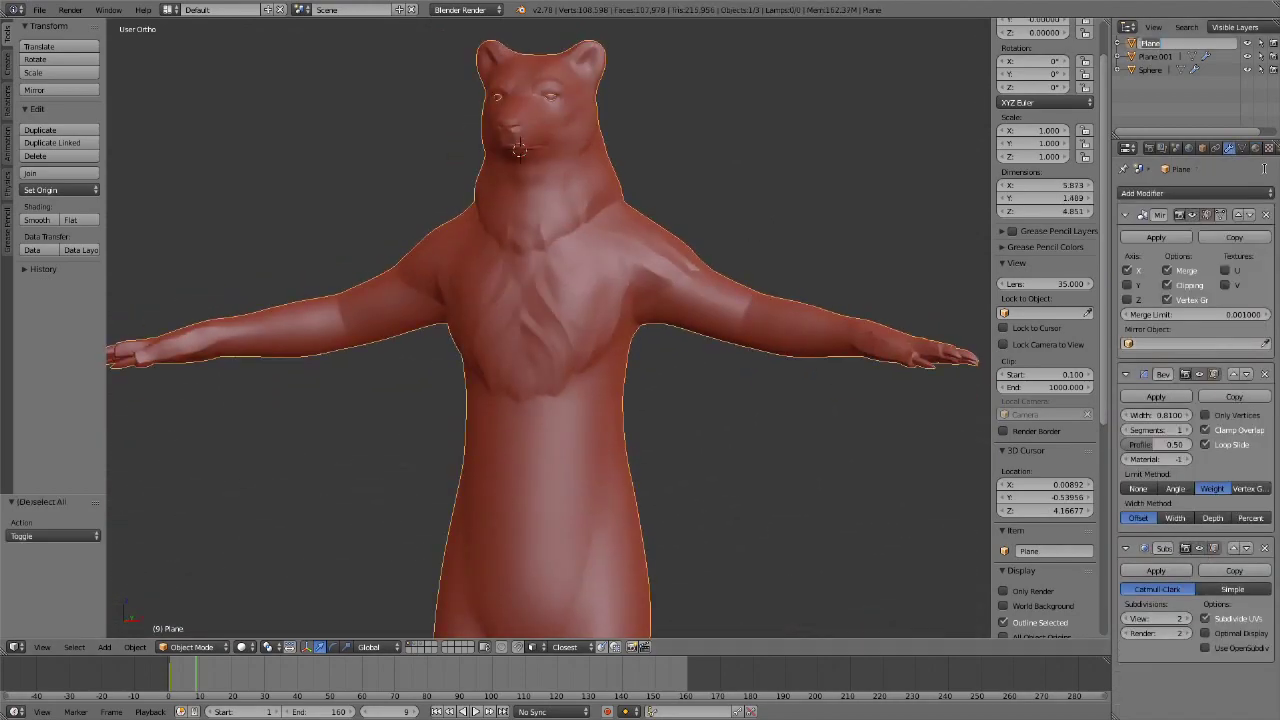
pyautogui.click(1158, 57)
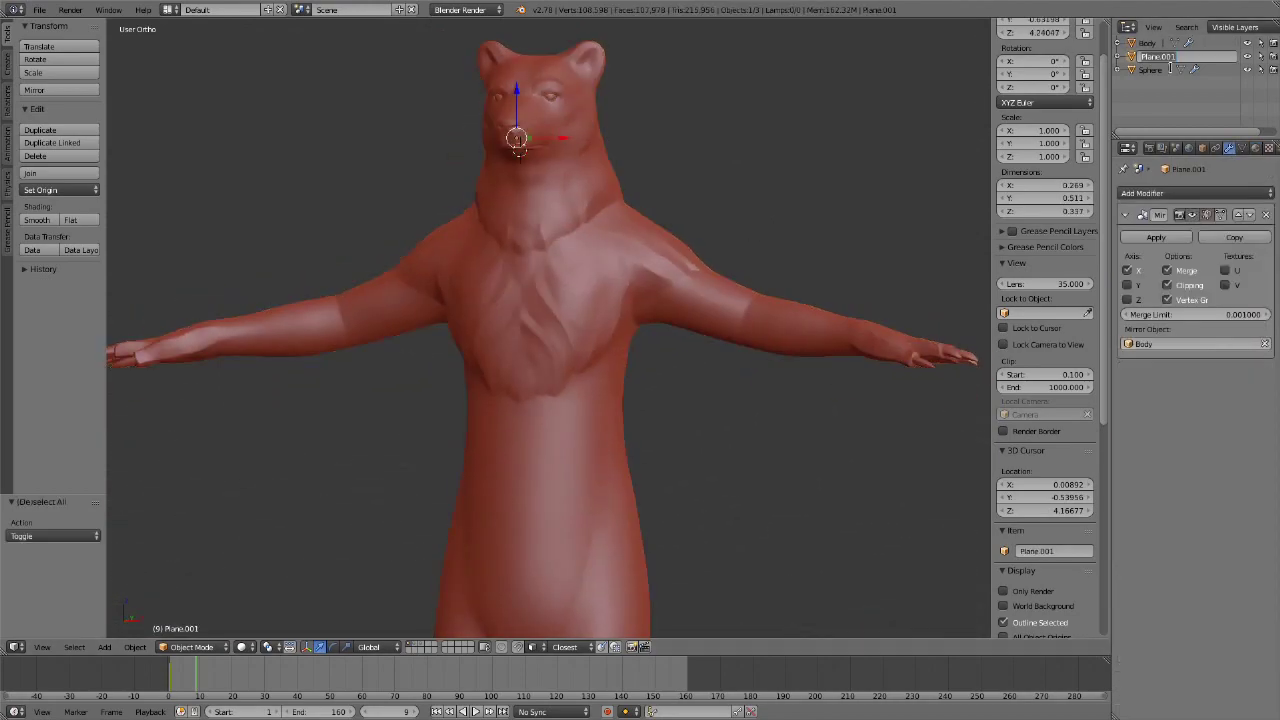